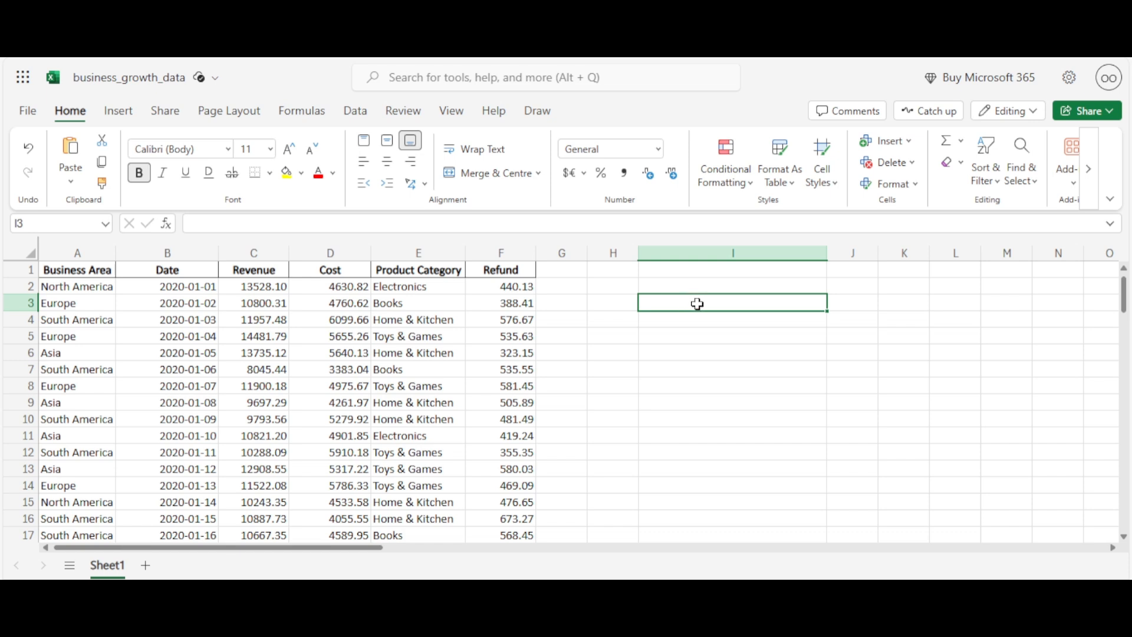
# Step: Label cell I3 "Total number of Revenue obersations" and count the revenue values in C2:C201 in J3 with COUNT
pyautogui.write('Total number of Revenue obersations')
pyautogui.click(852, 301)
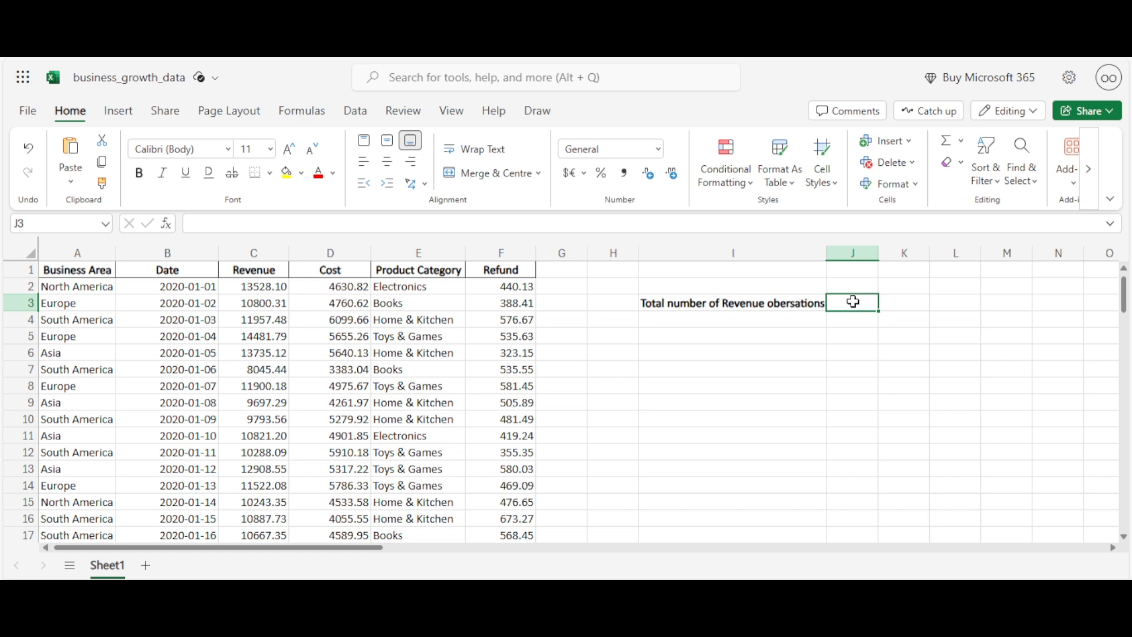
pyautogui.write('=')
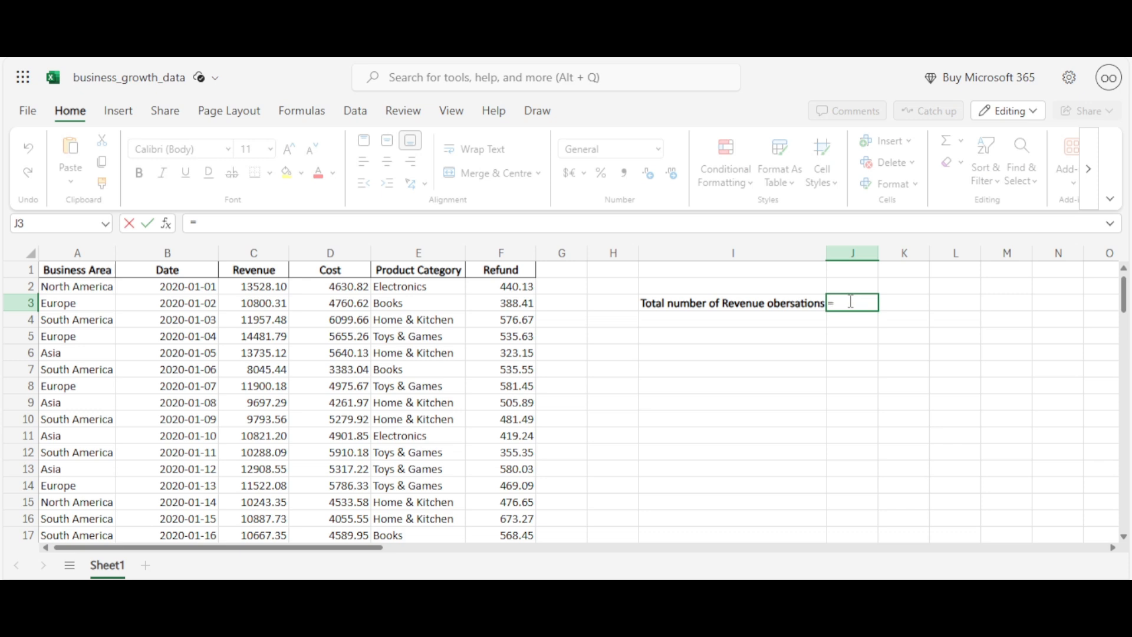
pyautogui.write('count')
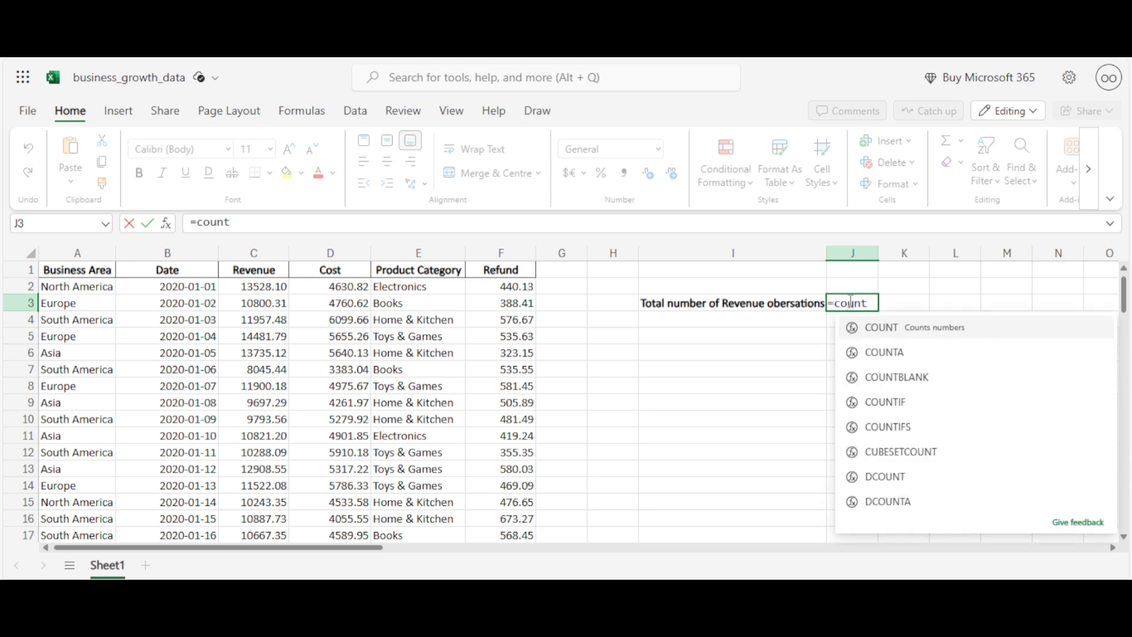
pyautogui.click(902, 325)
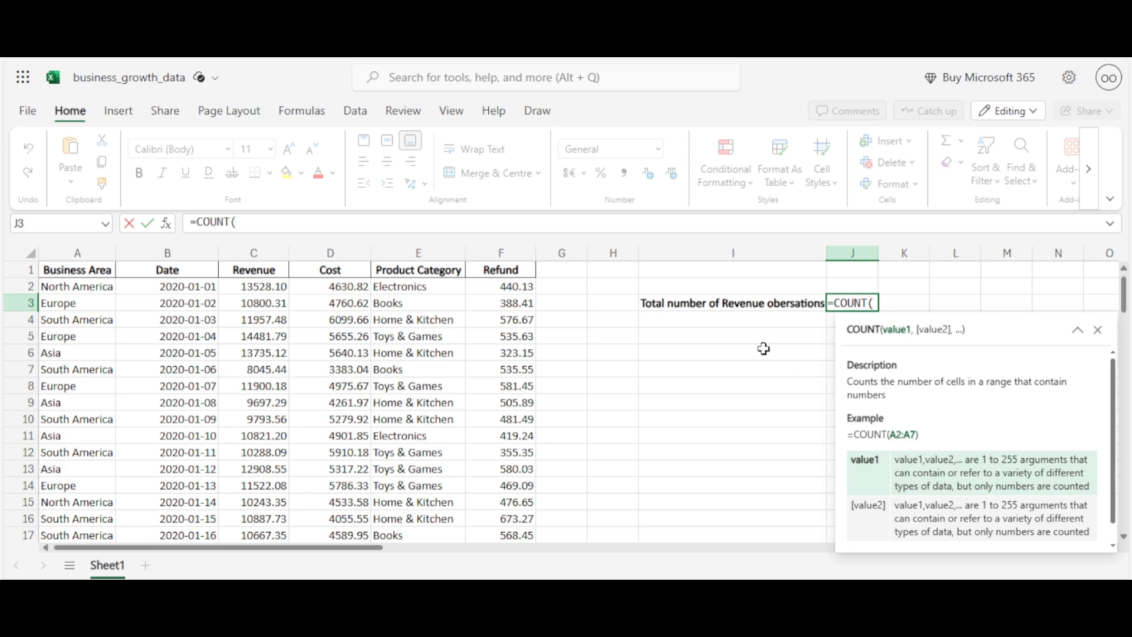
pyautogui.click(272, 289)
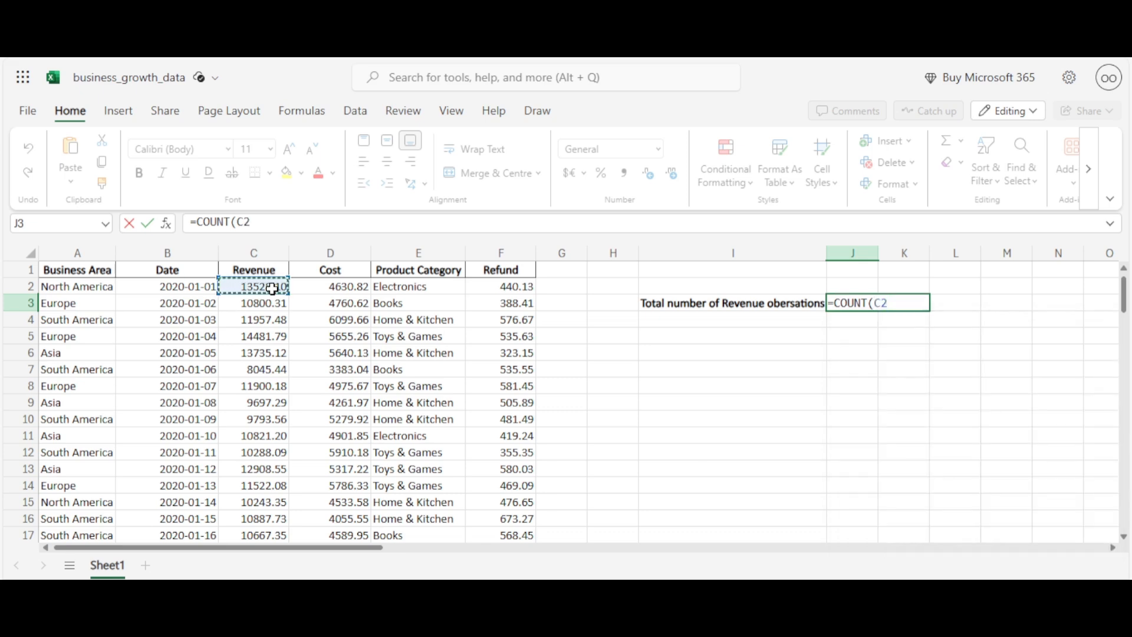
pyautogui.hotkey('ctrl', 'shift', 'Down')
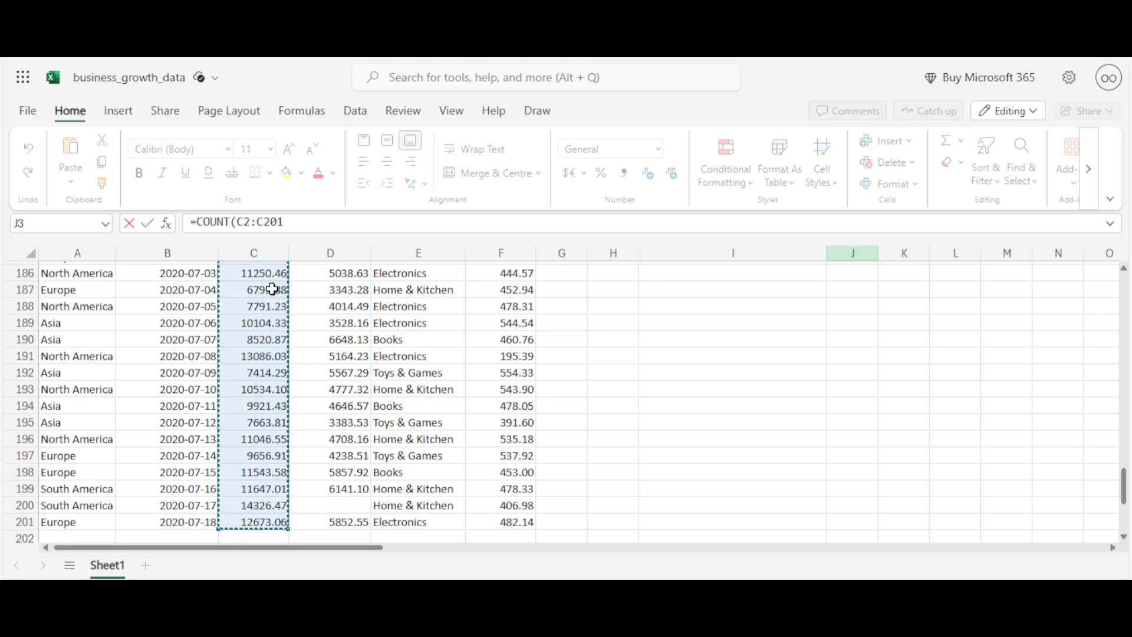
pyautogui.press('Return')
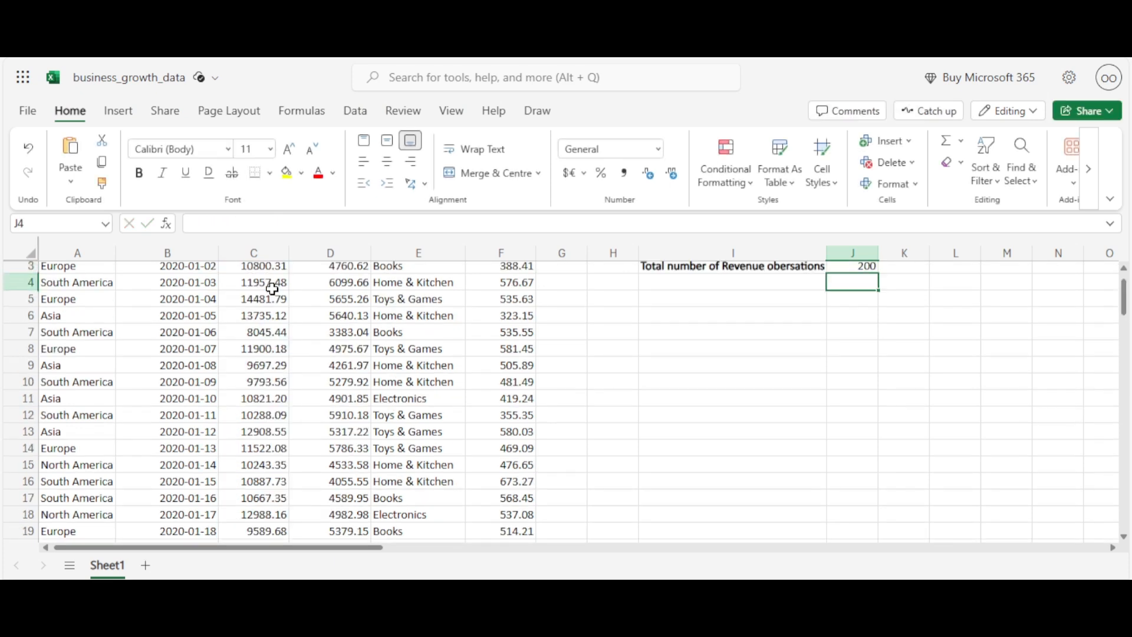
# Step: Label cell I4 "Total number of cost except blank cells" and count the non-empty costs in D2:D201 in J4 with COUNTA
pyautogui.click(1123, 270)
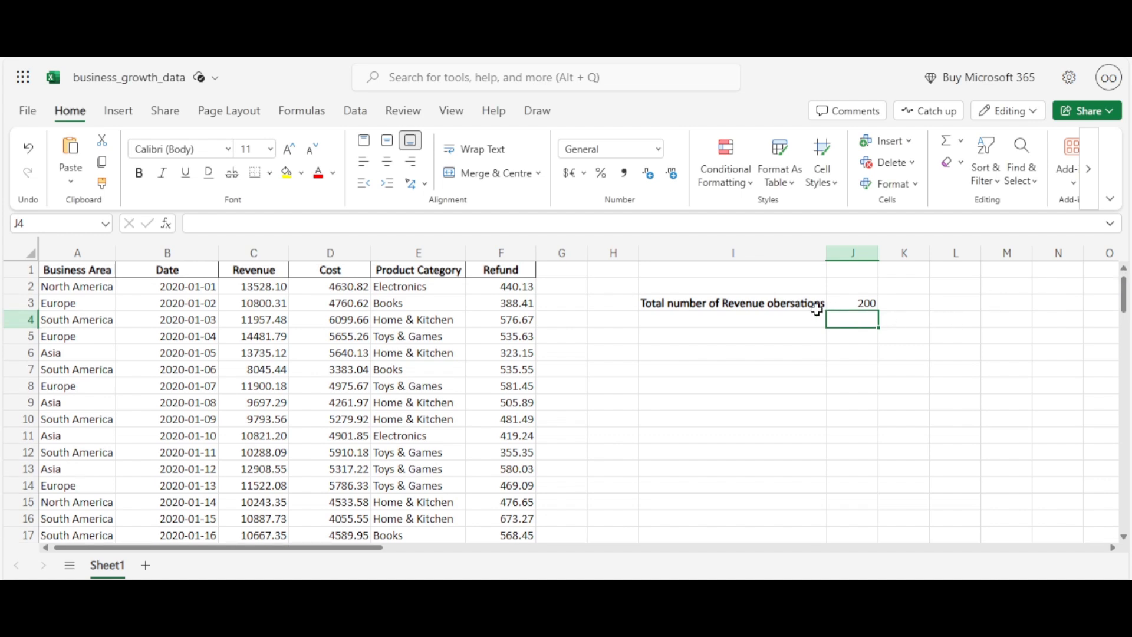
pyautogui.click(799, 318)
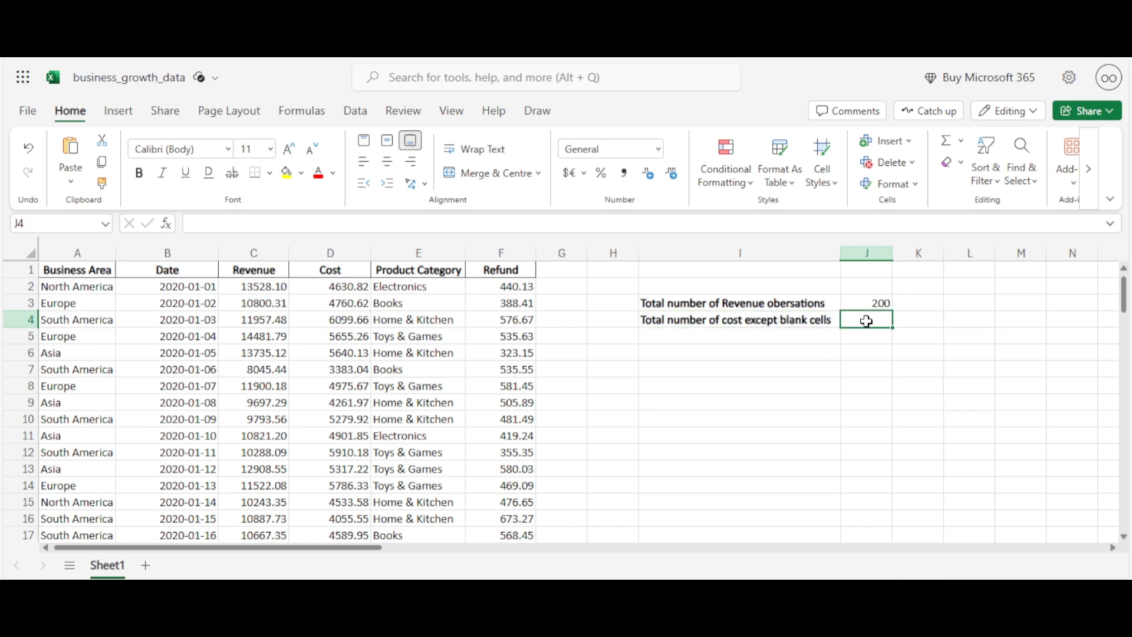
pyautogui.write('=')
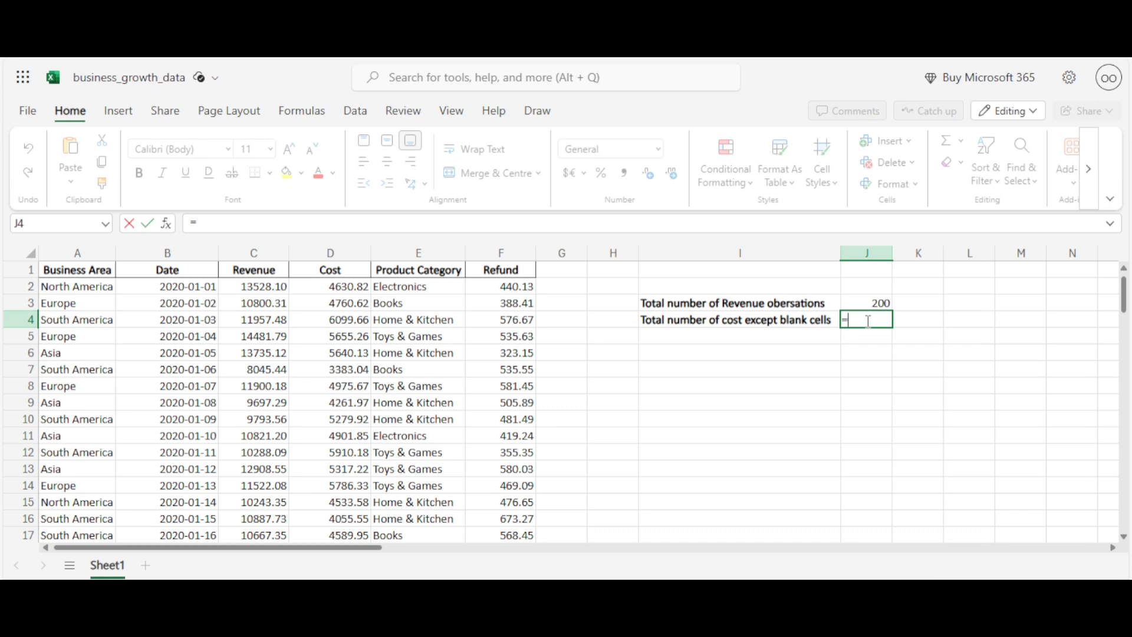
pyautogui.write('count')
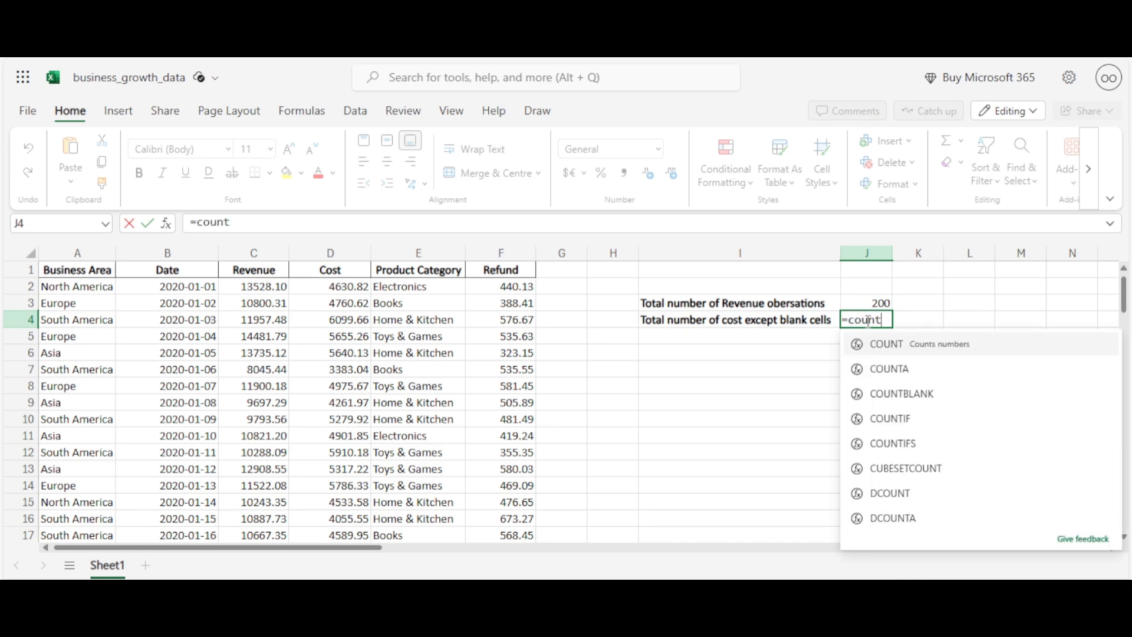
pyautogui.write('a')
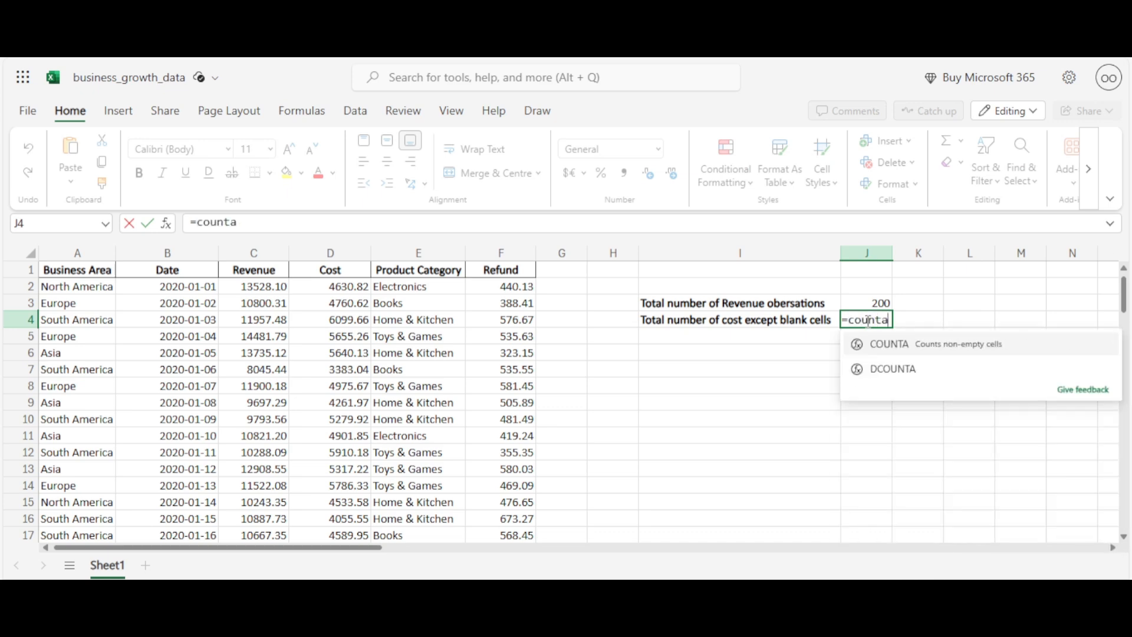
pyautogui.click(899, 344)
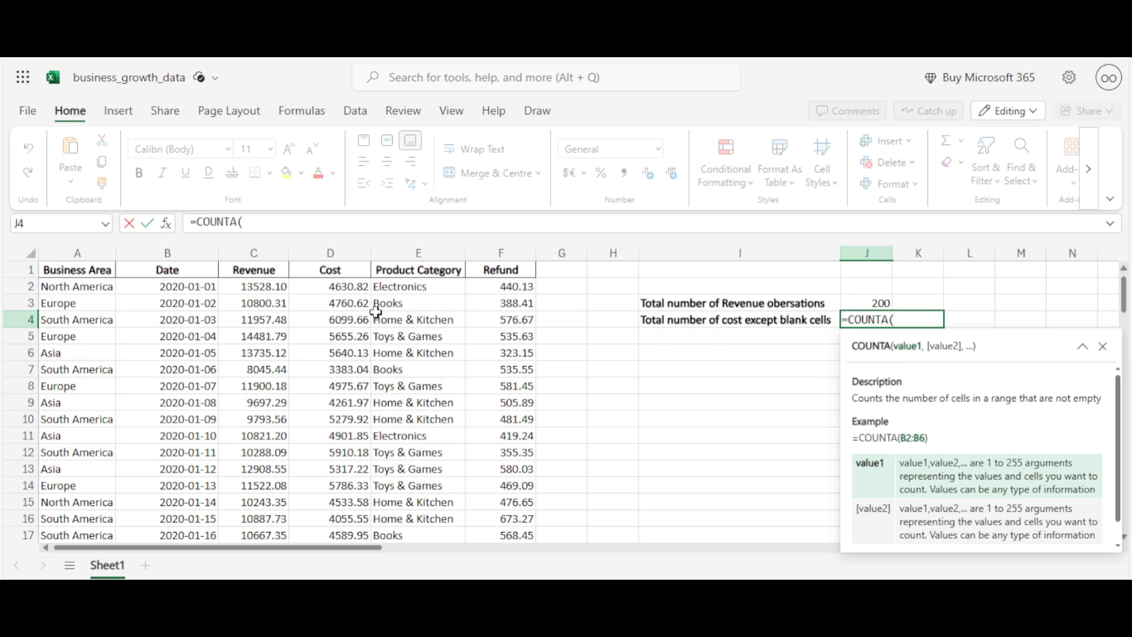
pyautogui.click(351, 287)
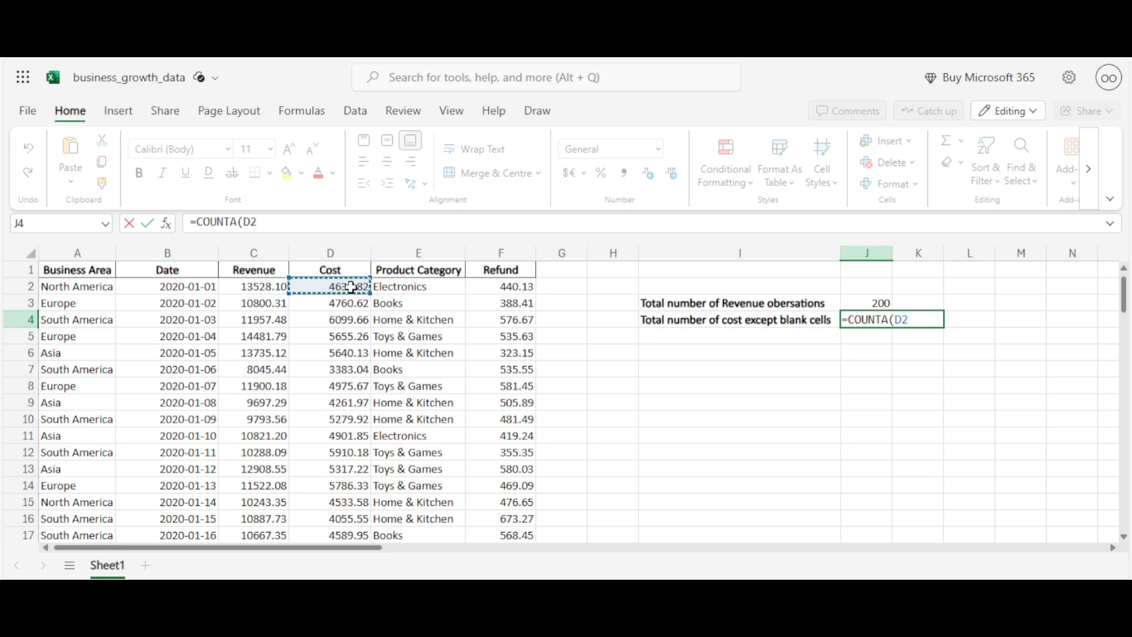
pyautogui.hotkey('ctrl', 'shift', 'Down')
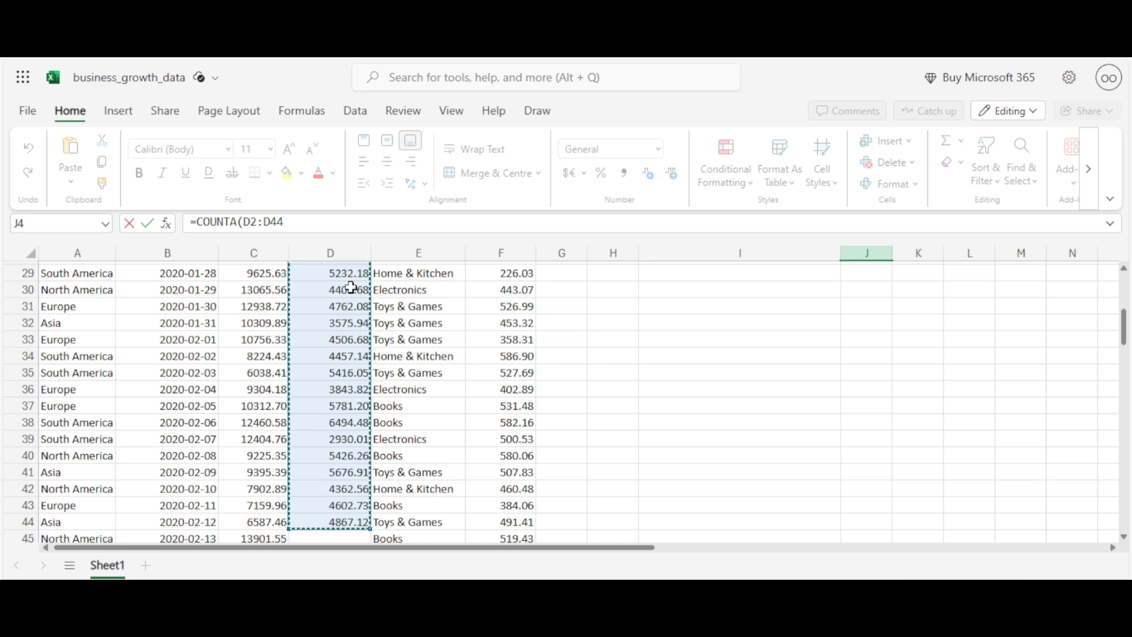
pyautogui.hotkey('shift', 'Down')
pyautogui.hotkey('shift', 'Down')
pyautogui.hotkey('shift', 'Down')
pyautogui.hotkey('shift', 'Down')
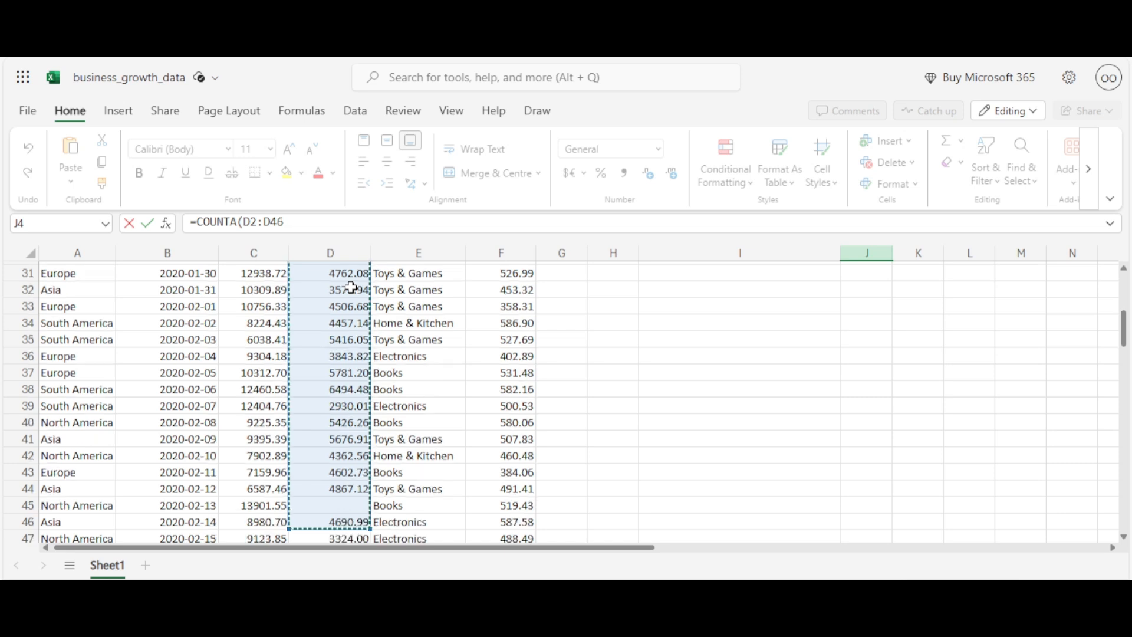
pyautogui.hotkey('shift', 'Down')
pyautogui.hotkey('shift', 'Down')
pyautogui.hotkey('shift', 'Down')
pyautogui.hotkey('shift', 'Down')
pyautogui.hotkey('shift', 'Down')
pyautogui.hotkey('shift', 'Down')
pyautogui.hotkey('shift', 'Down')
pyautogui.hotkey('shift', 'Down')
pyautogui.hotkey('shift', 'Down')
pyautogui.hotkey('shift', 'Down')
pyautogui.hotkey('shift', 'Down')
pyautogui.hotkey('shift', 'Down')
pyautogui.hotkey('shift', 'Down')
pyautogui.hotkey('shift', 'Down')
pyautogui.hotkey('shift', 'Down')
pyautogui.hotkey('shift', 'Down')
pyautogui.hotkey('shift', 'Down')
pyautogui.hotkey('shift', 'Down')
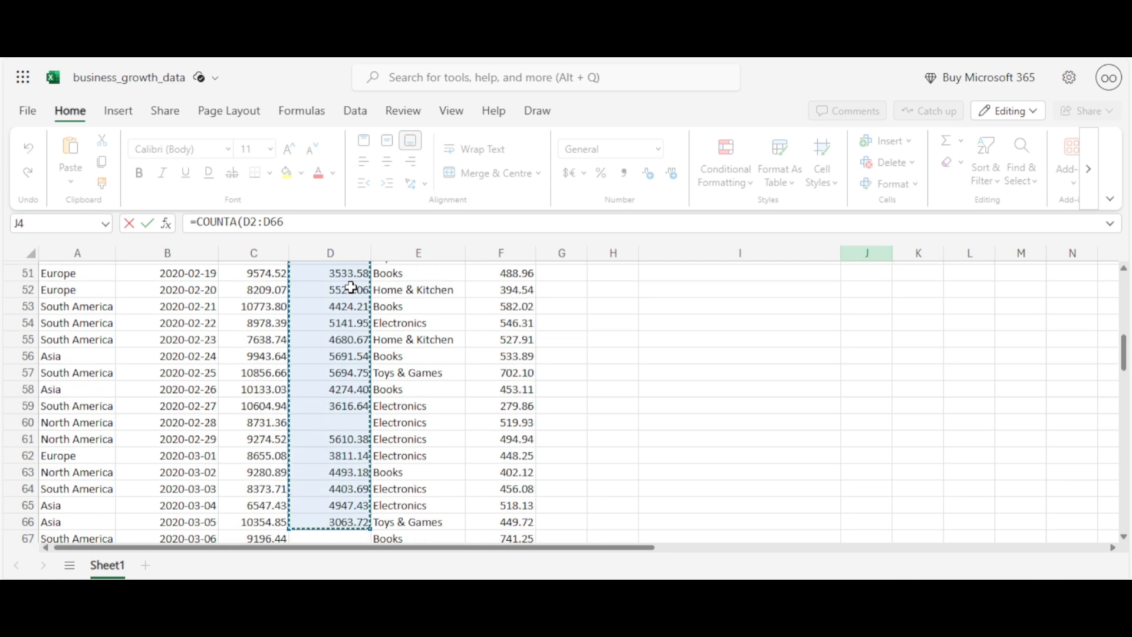
pyautogui.hotkey('shift', 'Down')
pyautogui.hotkey('shift', 'Down')
pyautogui.hotkey('shift', 'Down')
pyautogui.hotkey('shift', 'Down')
pyautogui.hotkey('shift', 'Down')
pyautogui.hotkey('shift', 'Down')
pyautogui.hotkey('shift', 'Down')
pyautogui.hotkey('shift', 'Down')
pyautogui.hotkey('shift', 'Down')
pyautogui.hotkey('shift', 'Down')
pyautogui.hotkey('shift', 'Down')
pyautogui.hotkey('shift', 'Down')
pyautogui.hotkey('shift', 'Down')
pyautogui.hotkey('shift', 'Down')
pyautogui.hotkey('shift', 'Down')
pyautogui.hotkey('shift', 'Down')
pyautogui.hotkey('shift', 'Down')
pyautogui.hotkey('shift', 'Down')
pyautogui.hotkey('shift', 'Down')
pyautogui.hotkey('shift', 'Down')
pyautogui.hotkey('shift', 'Down')
pyautogui.hotkey('shift', 'Down')
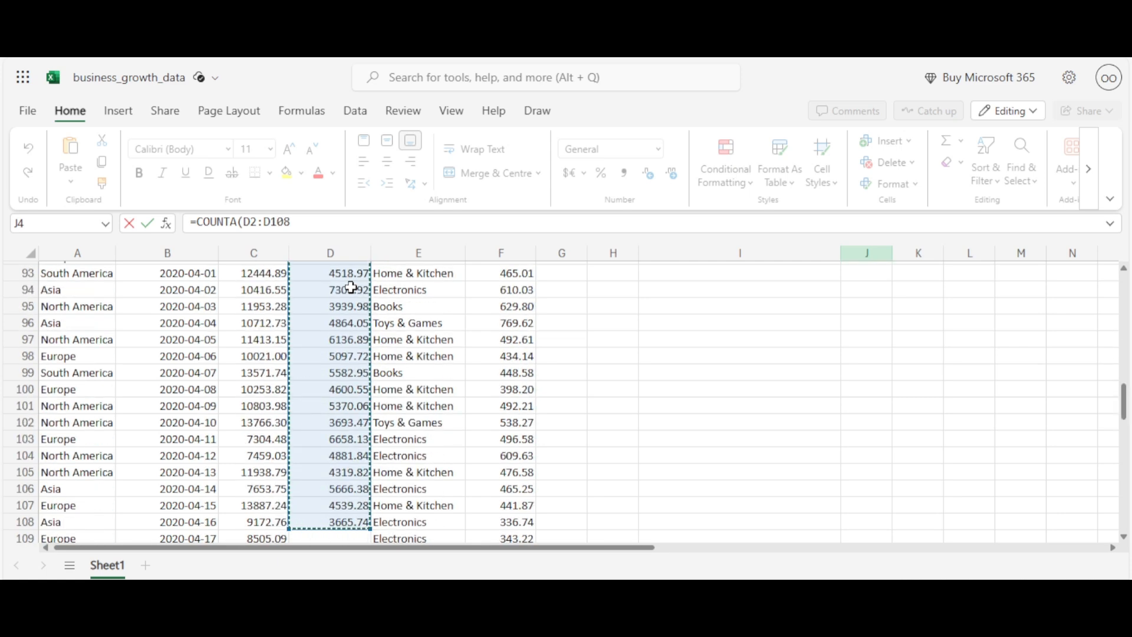
pyautogui.hotkey('shift', 'Down')
pyautogui.hotkey('shift', 'Down')
pyautogui.hotkey('shift', 'Down')
pyautogui.hotkey('shift', 'Down')
pyautogui.hotkey('shift', 'Down')
pyautogui.hotkey('shift', 'Down')
pyautogui.hotkey('shift', 'Down')
pyautogui.hotkey('shift', 'Down')
pyautogui.hotkey('shift', 'Down')
pyautogui.hotkey('shift', 'Down')
pyautogui.hotkey('shift', 'Down')
pyautogui.hotkey('shift', 'Down')
pyautogui.hotkey('shift', 'Down')
pyautogui.hotkey('shift', 'Down')
pyautogui.hotkey('shift', 'Down')
pyautogui.hotkey('shift', 'Down')
pyautogui.hotkey('shift', 'Down')
pyautogui.hotkey('shift', 'Down')
pyautogui.hotkey('shift', 'Down')
pyautogui.hotkey('shift', 'Down')
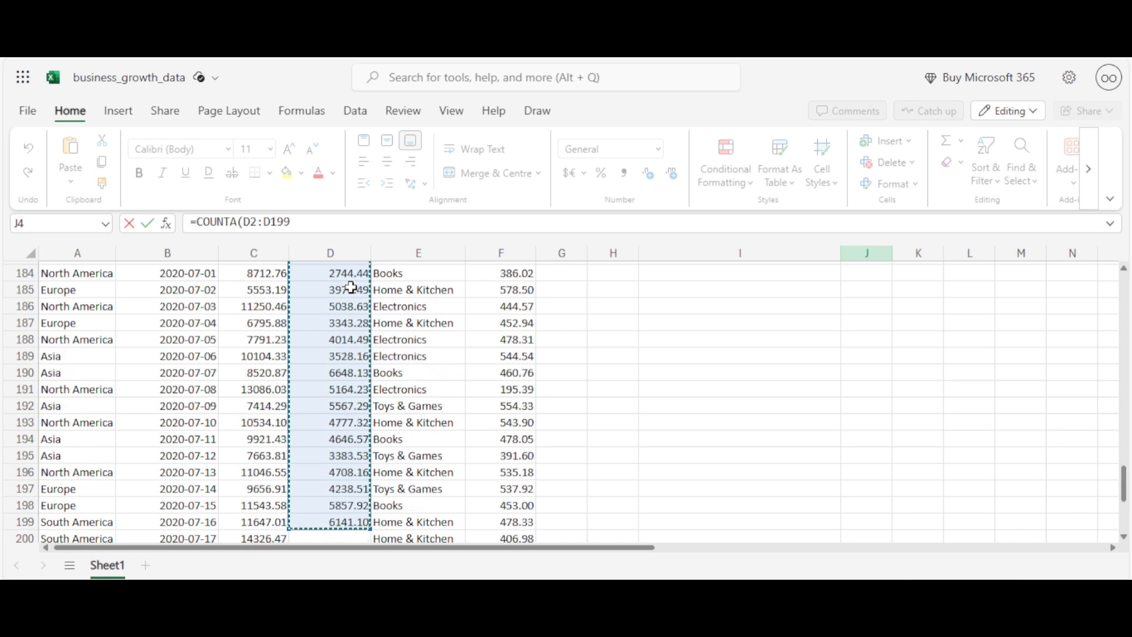
pyautogui.hotkey('shift', 'Down')
pyautogui.hotkey('shift', 'Down')
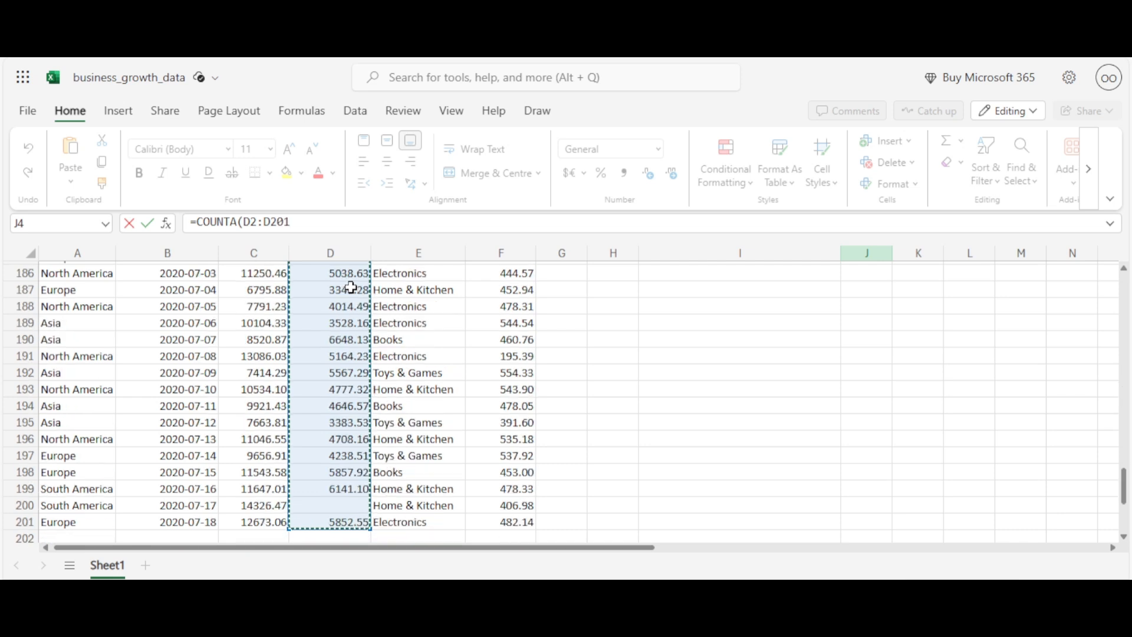
pyautogui.press('Return')
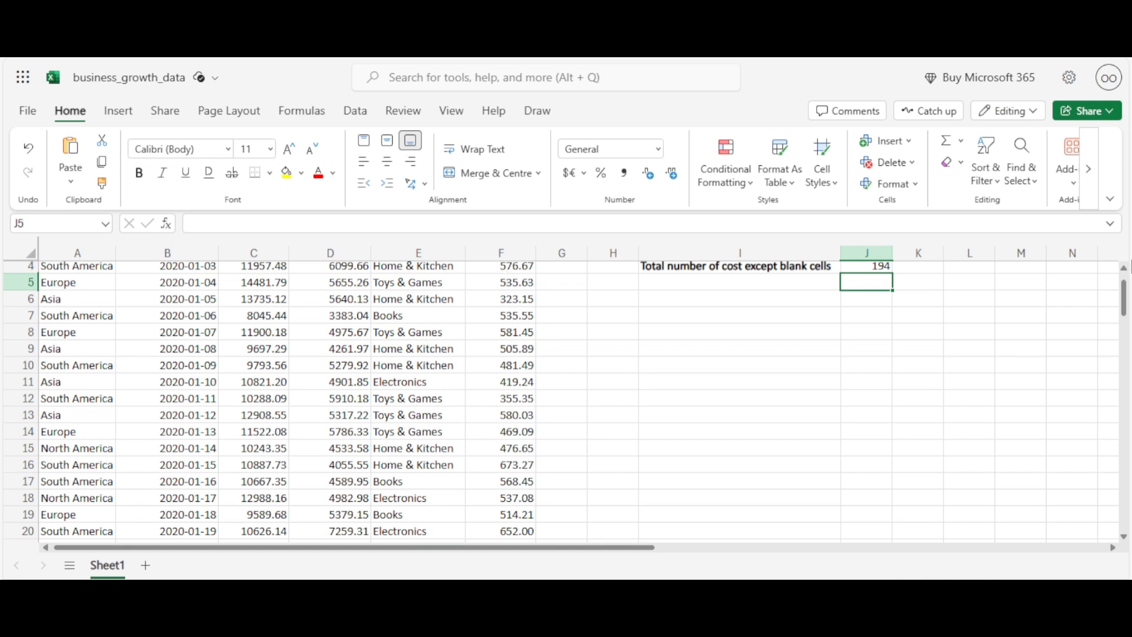
# Step: Enter the headers "Product categories" in cell I6 and "Frequencies" in cell J6
pyautogui.scroll(1, 1126, 273)
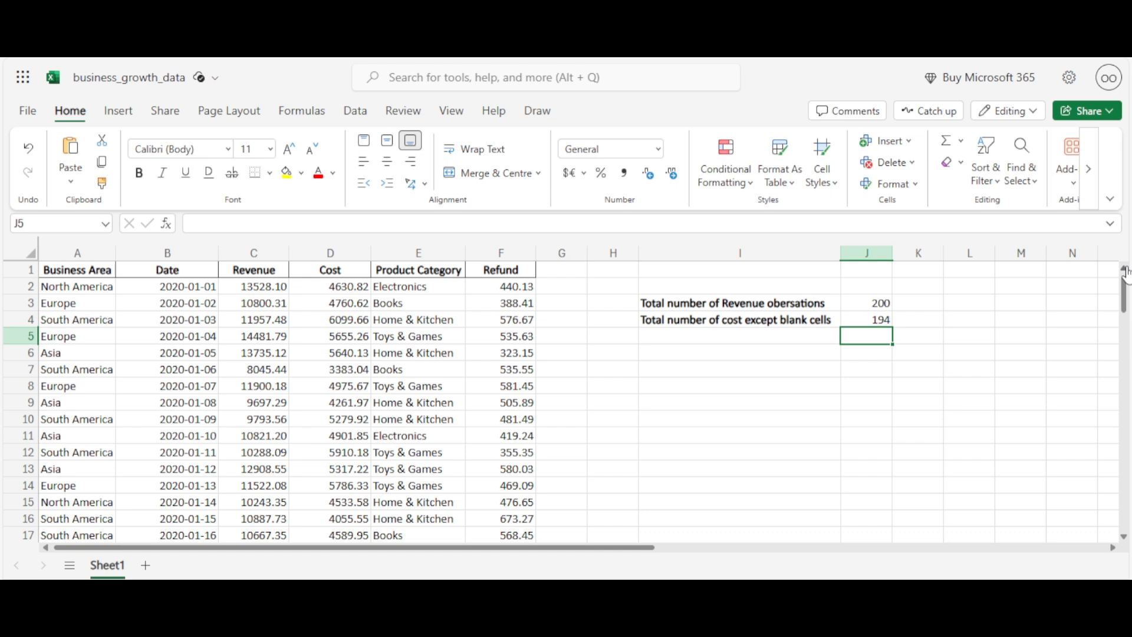
pyautogui.click(761, 358)
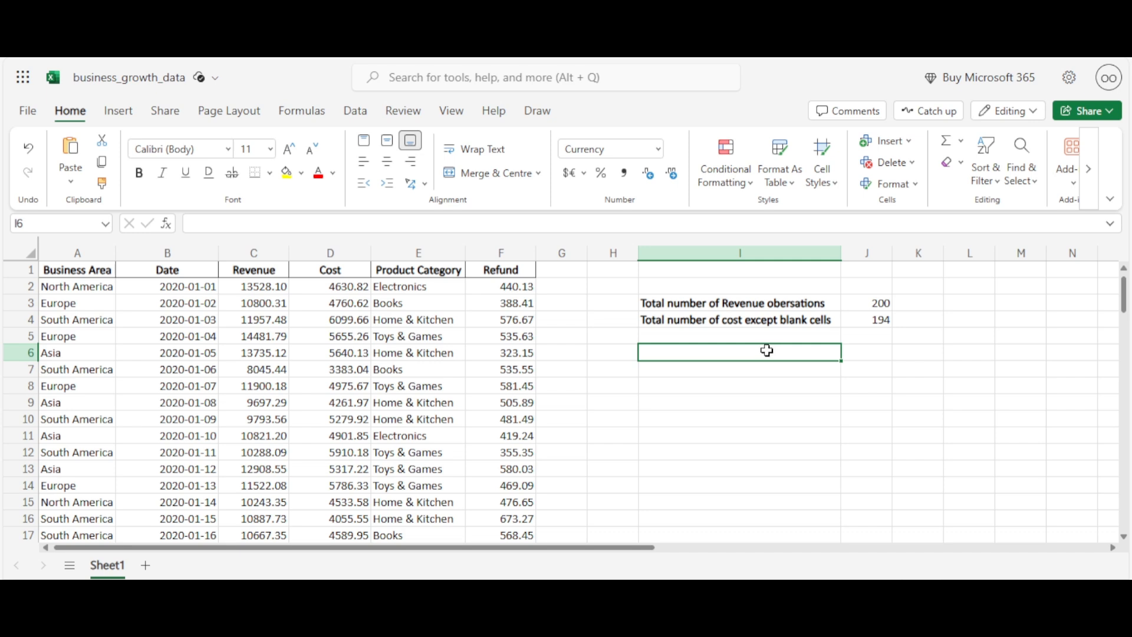
pyautogui.write('Pr')
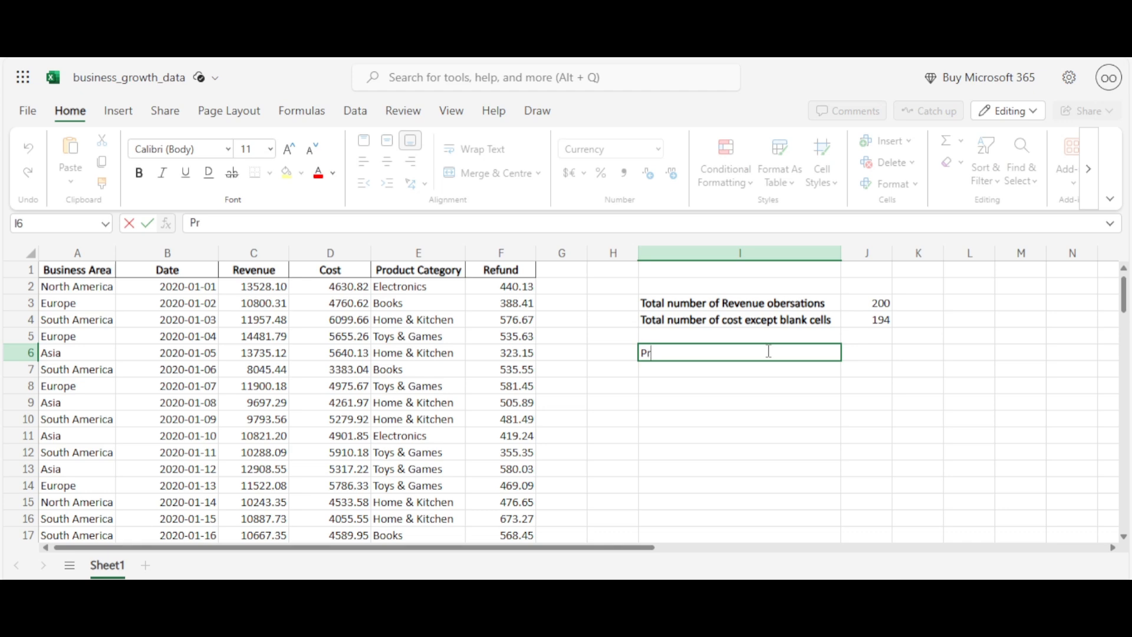
pyautogui.write('oduct cate')
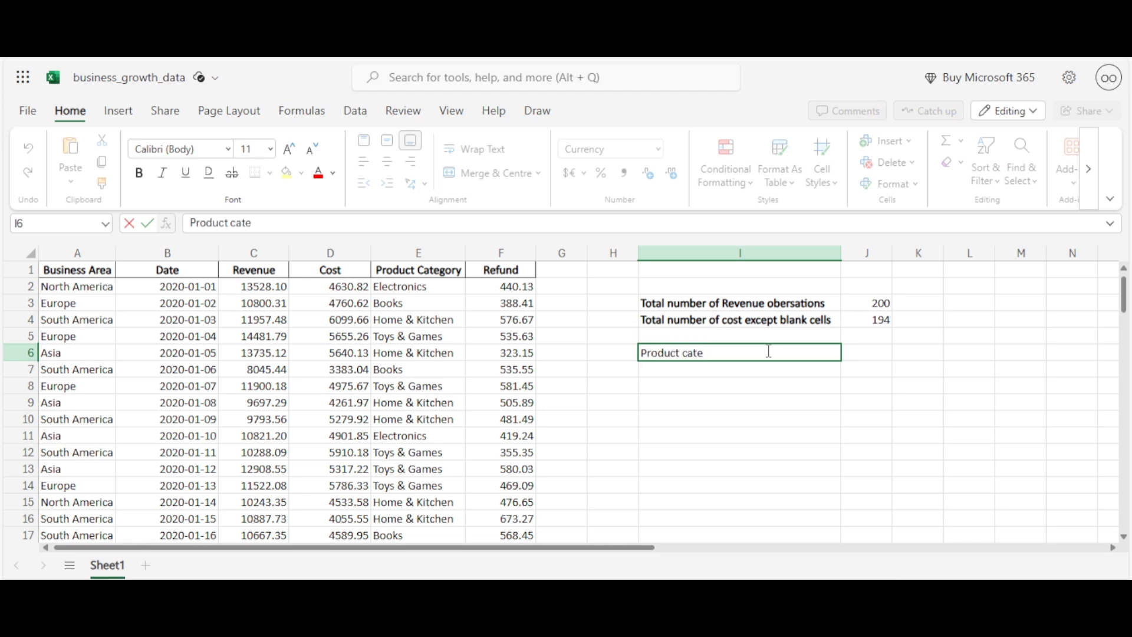
pyautogui.write('gories')
pyautogui.click(884, 353)
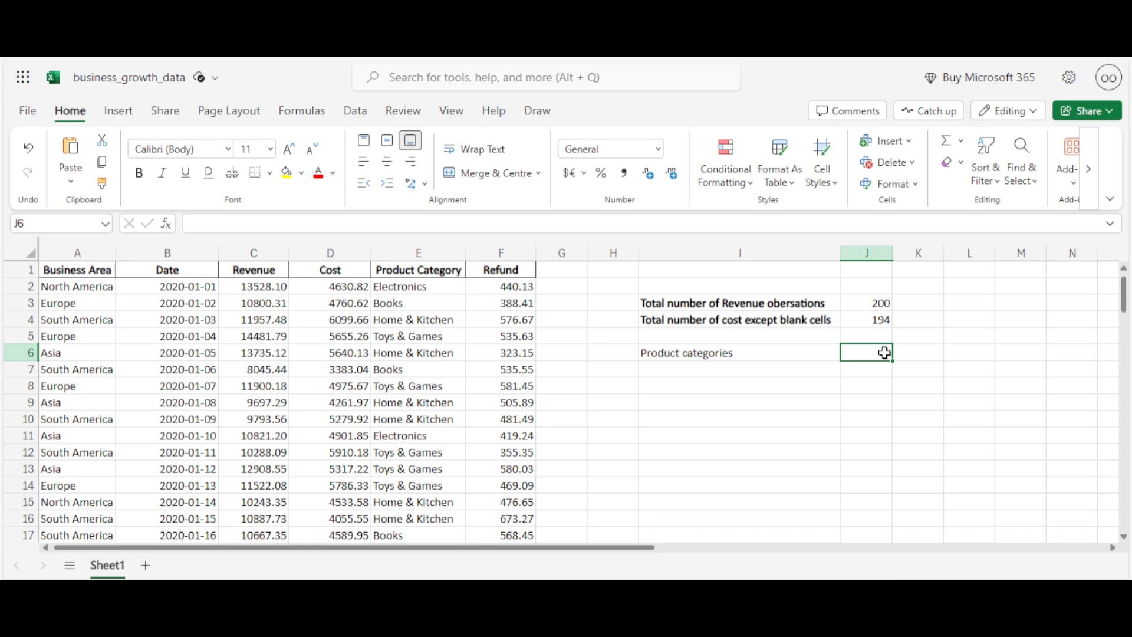
pyautogui.write('Freq')
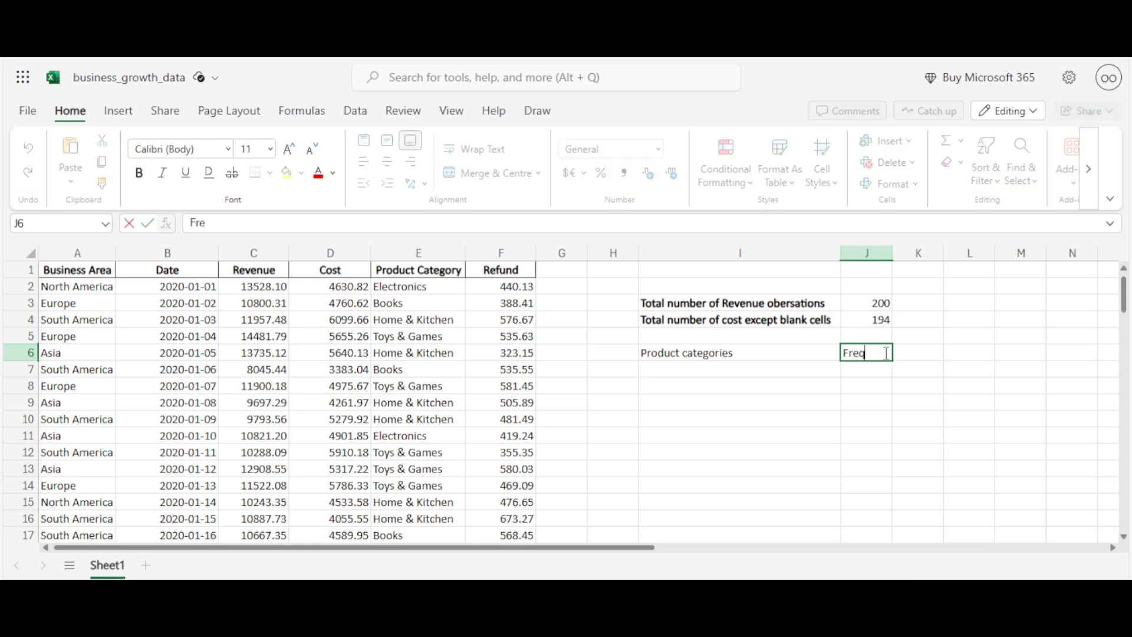
pyautogui.write('uenci')
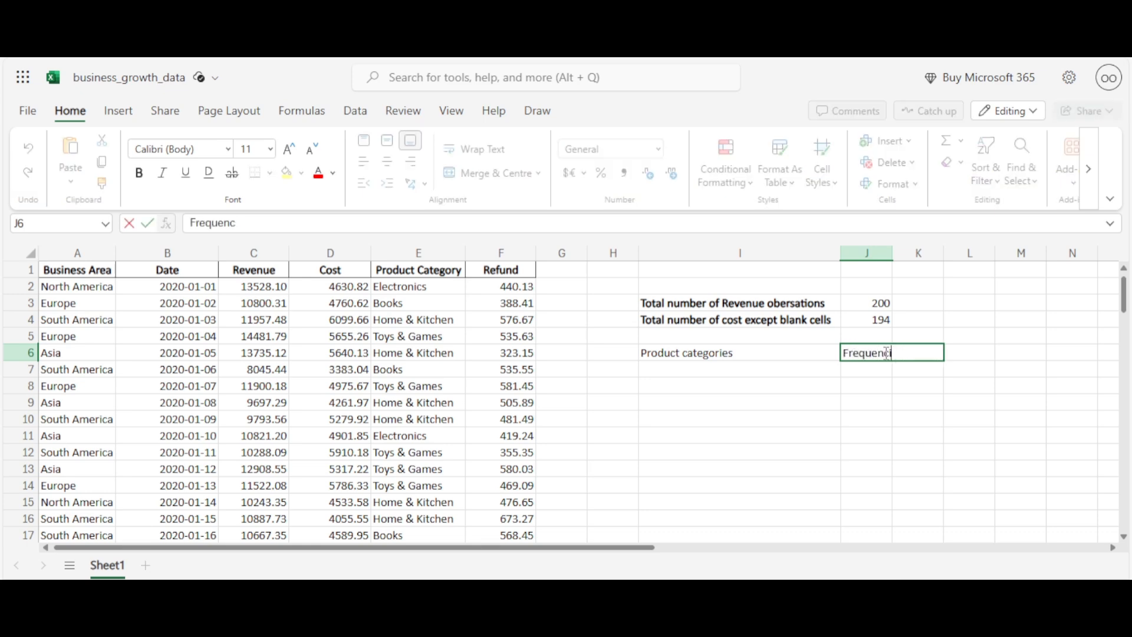
pyautogui.write('es')
# Step: Widen column J to fit the Frequencies header and make the headers in I6 and J6 bold
pyautogui.click(914, 305)
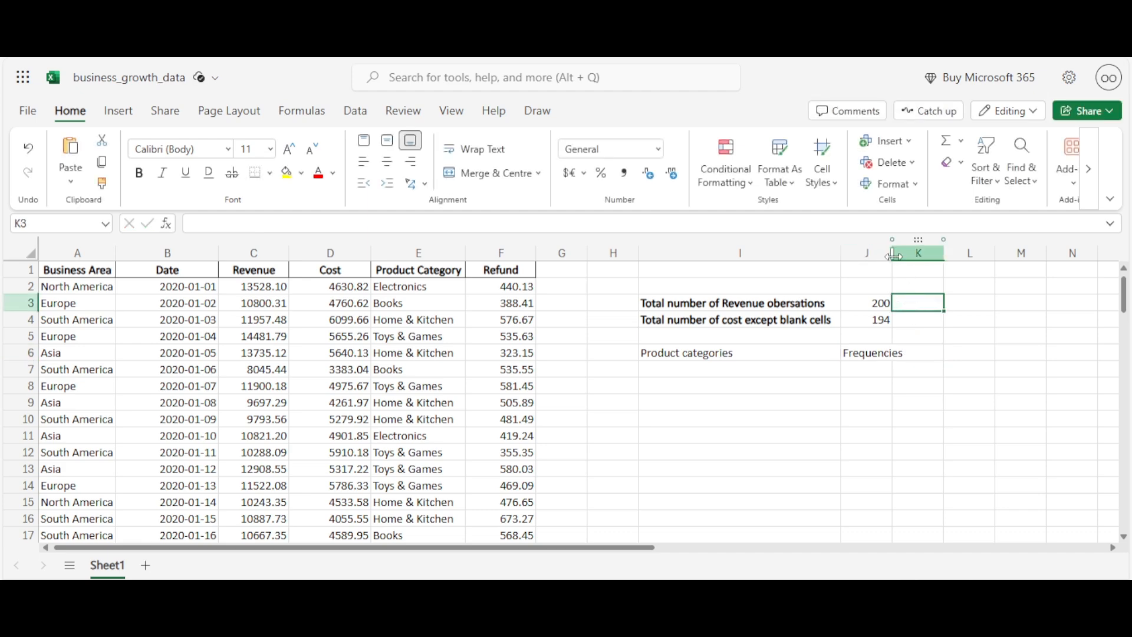
pyautogui.moveTo(894, 255); pyautogui.dragTo(912, 255)
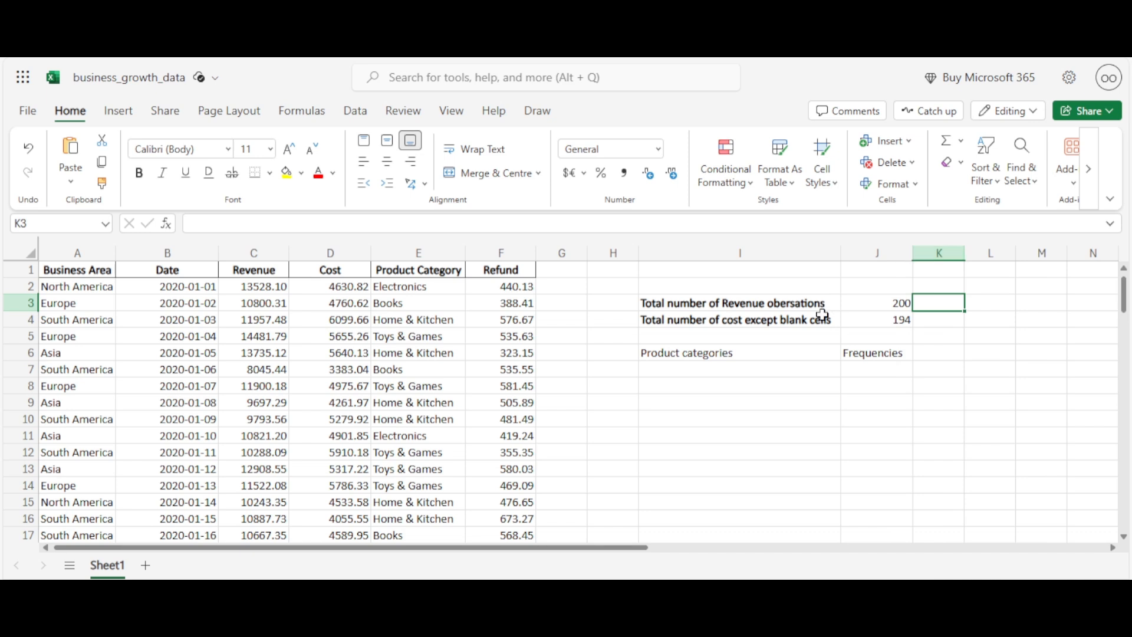
pyautogui.click(858, 352)
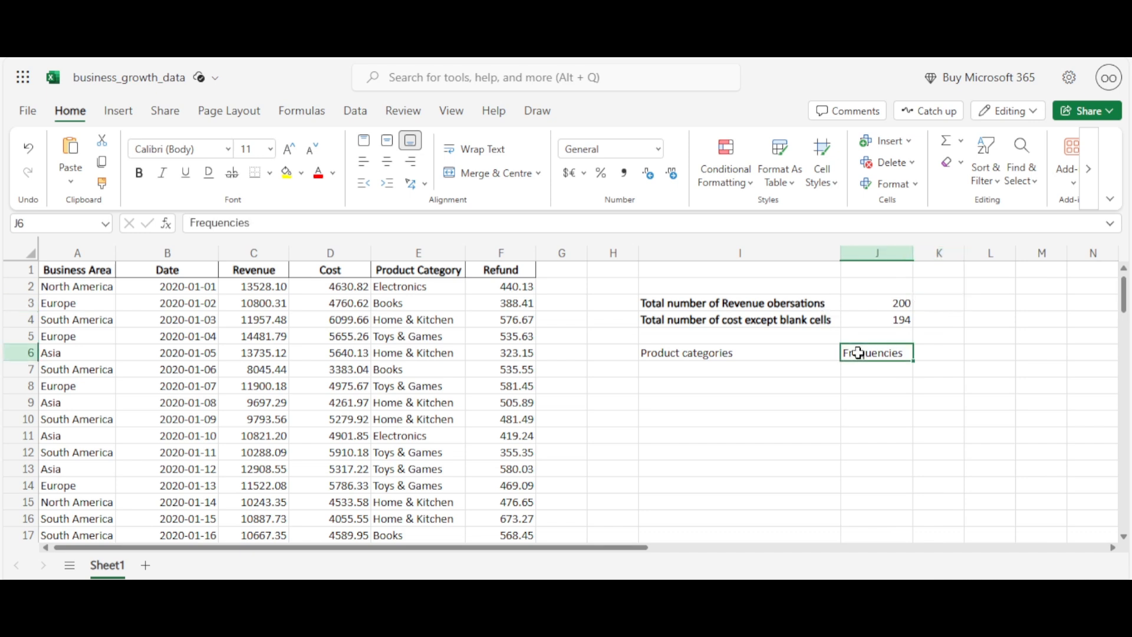
pyautogui.hotkey('ctrl', 'b')
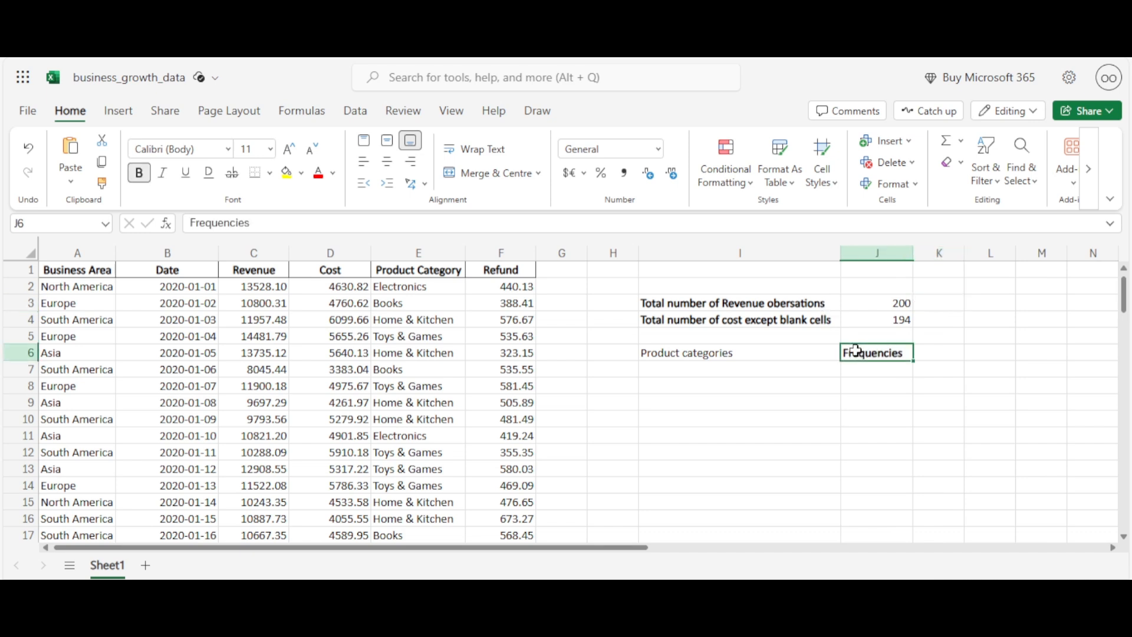
pyautogui.click(726, 354)
pyautogui.hotkey('ctrl', 'b')
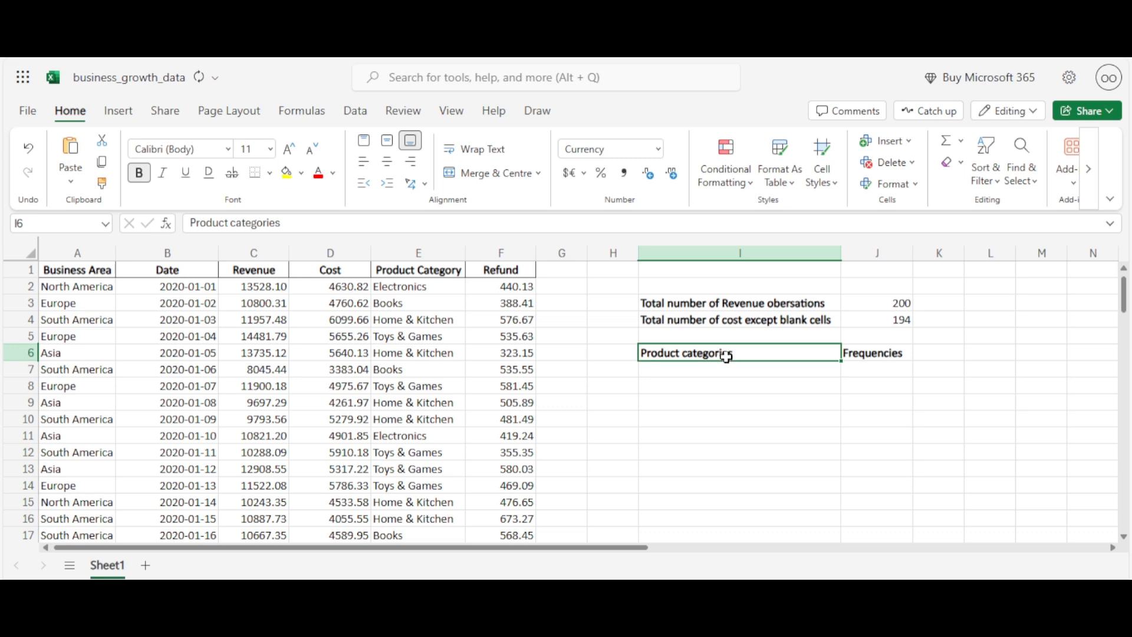
# Step: List the unique values of A2:A201 under the Product categories header, starting in cell I7, with UNIQUE
pyautogui.click(733, 372)
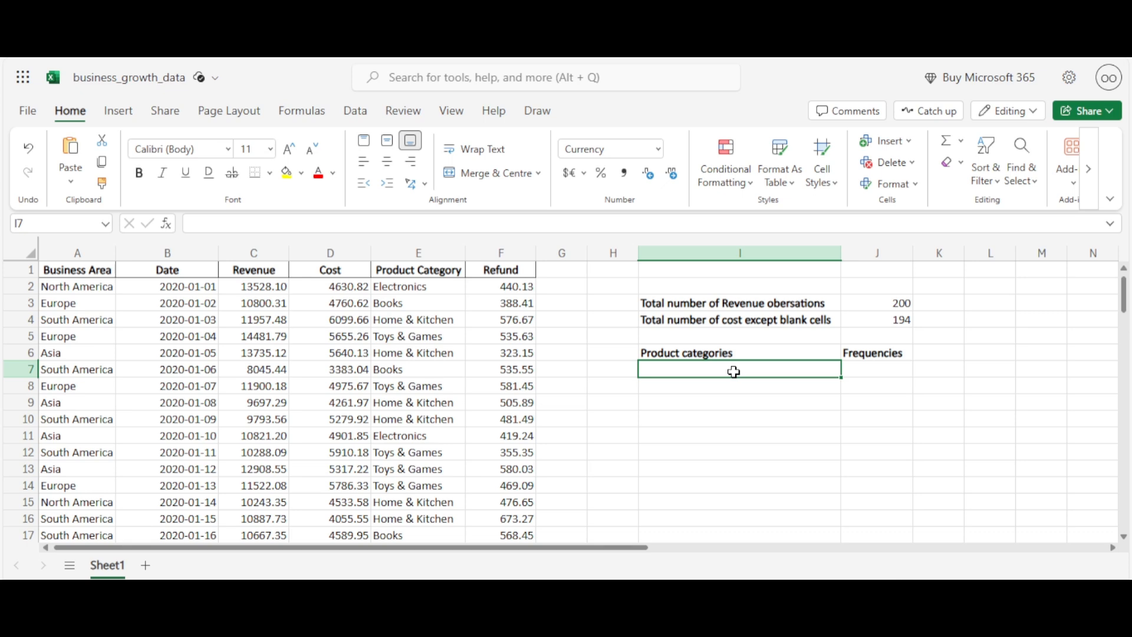
pyautogui.write('=un')
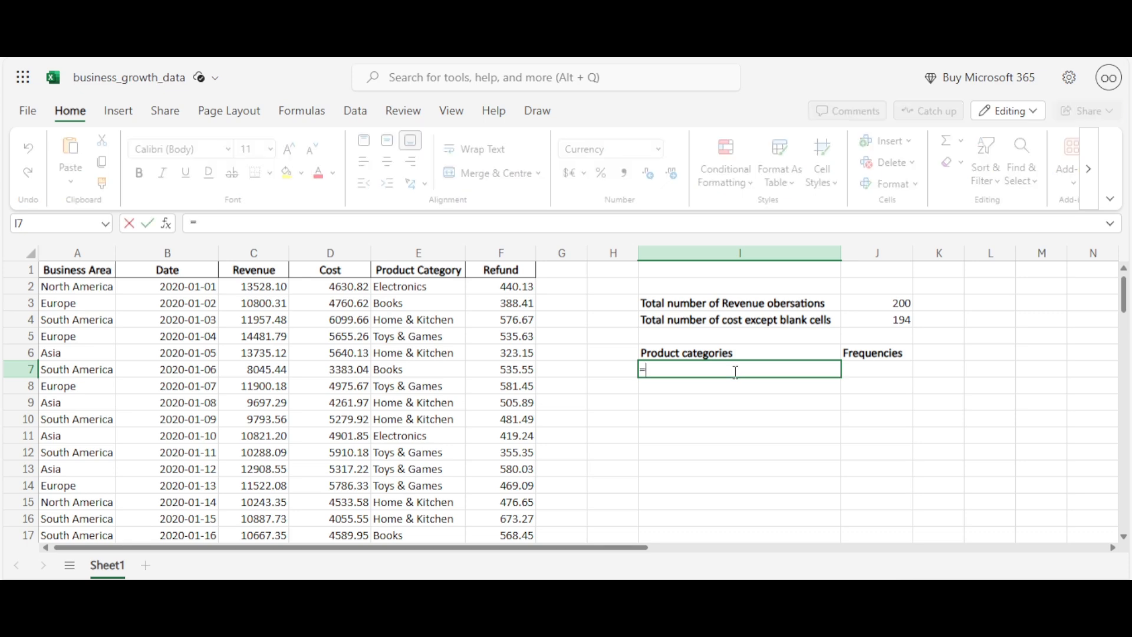
pyautogui.write('i')
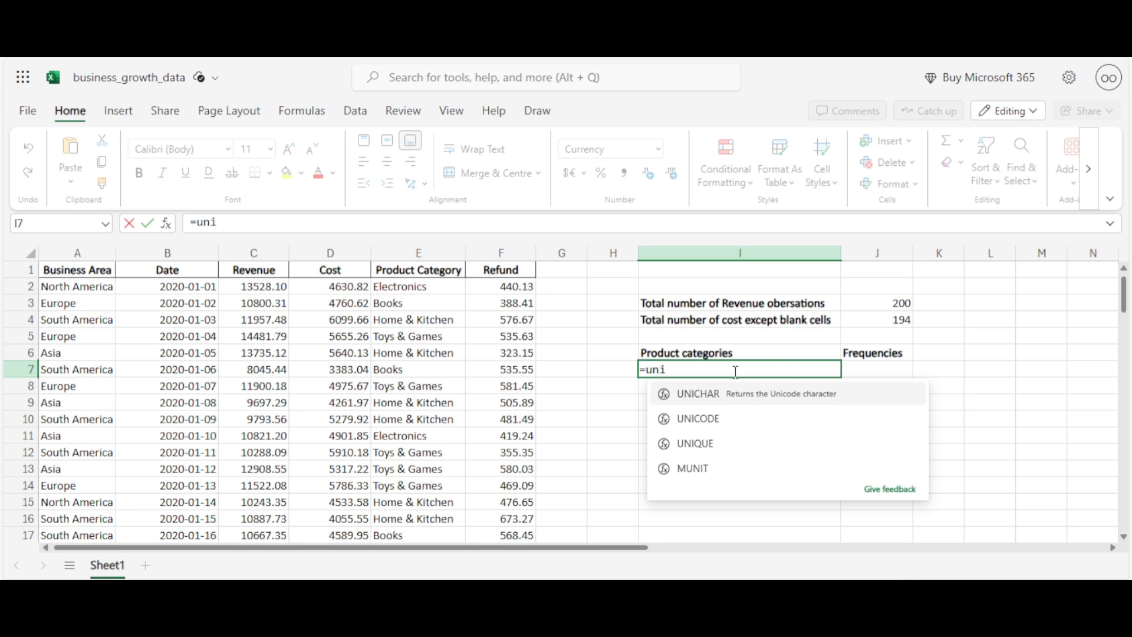
pyautogui.click(696, 444)
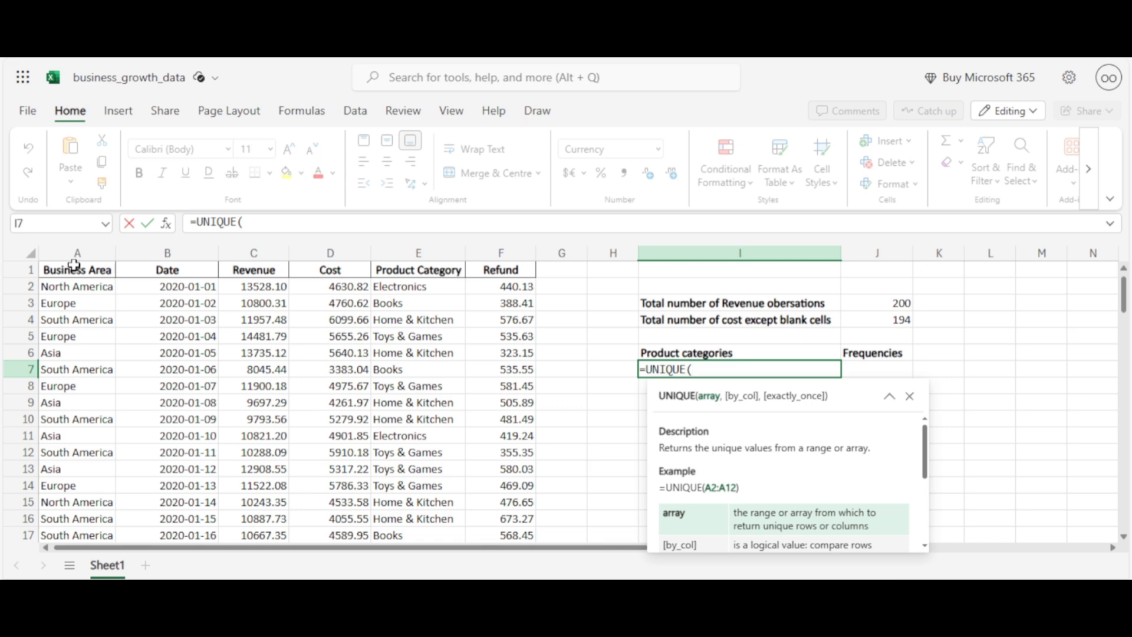
pyautogui.click(76, 288)
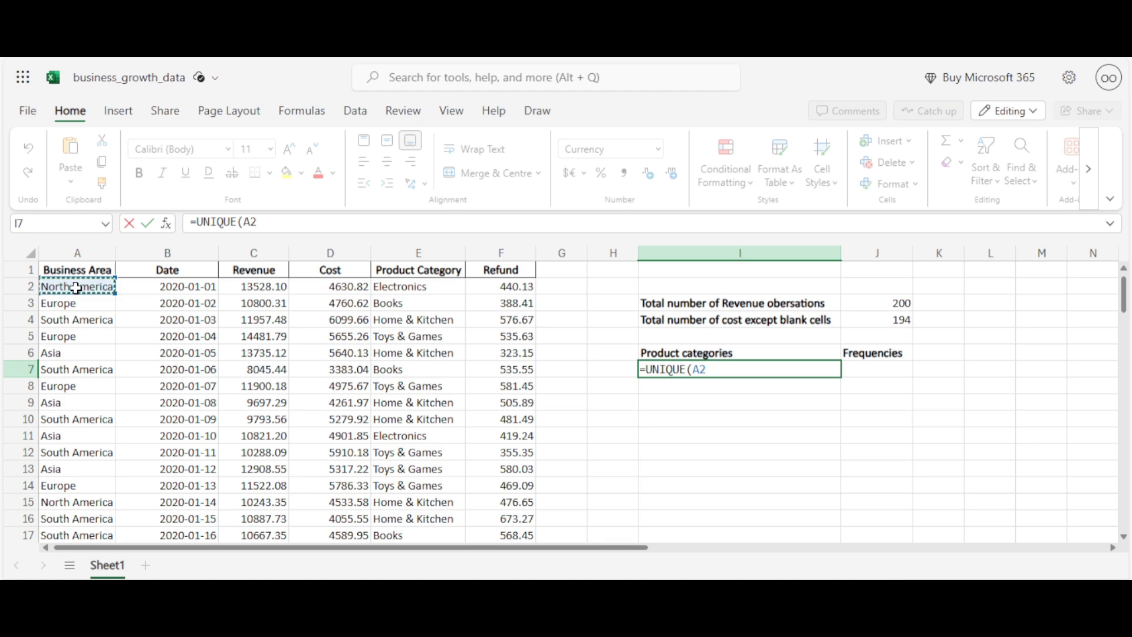
pyautogui.hotkey('ctrl', 'shift', 'Down')
pyautogui.press('Return')
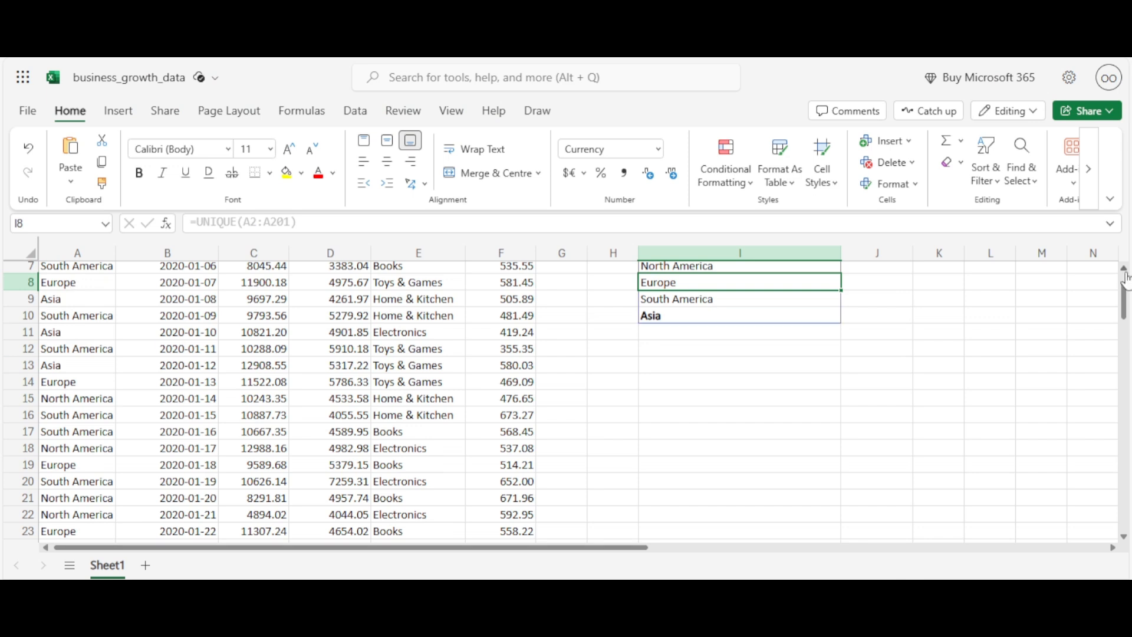
pyautogui.scroll(2, 712, 375)
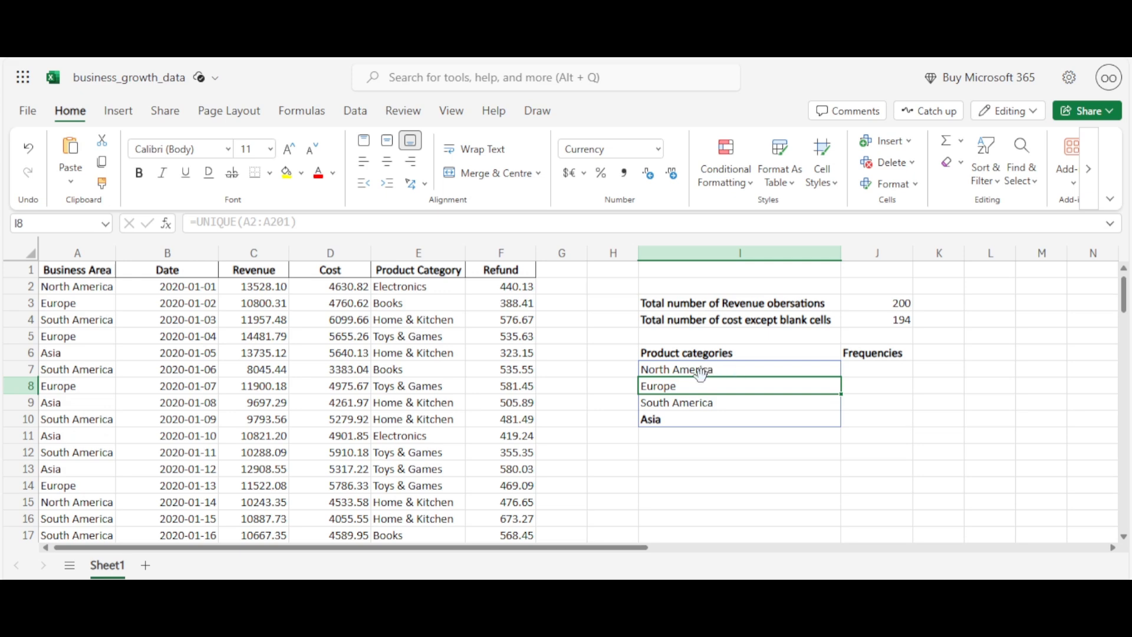
# Step: Remove the bold formatting from cell I10 so it matches the rest of the category list
pyautogui.click(677, 420)
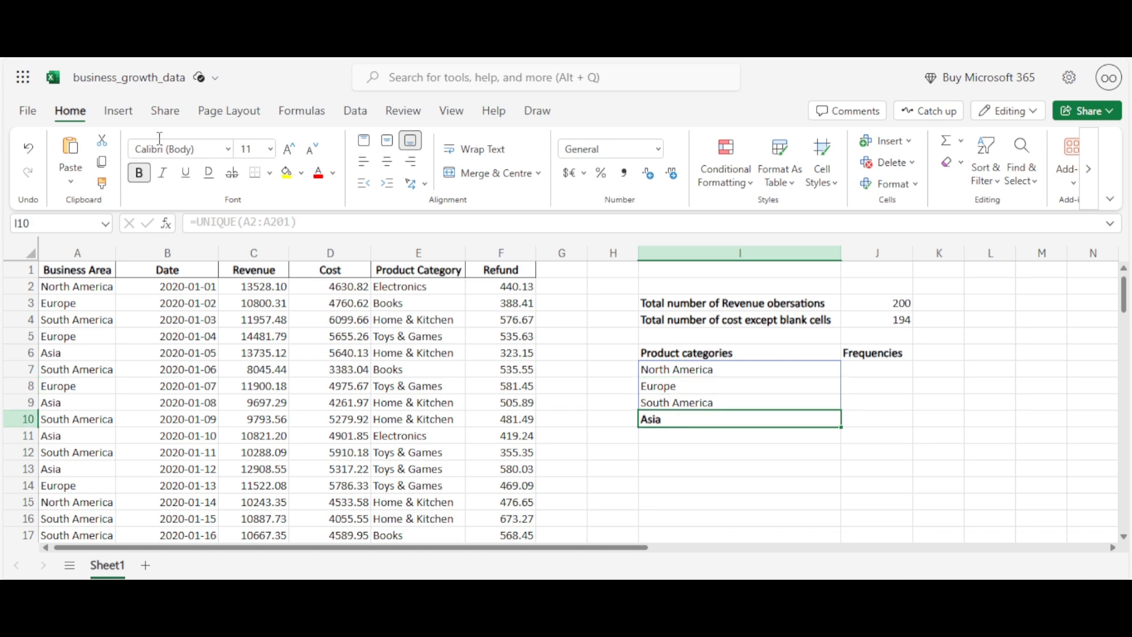
pyautogui.click(139, 173)
pyautogui.click(882, 370)
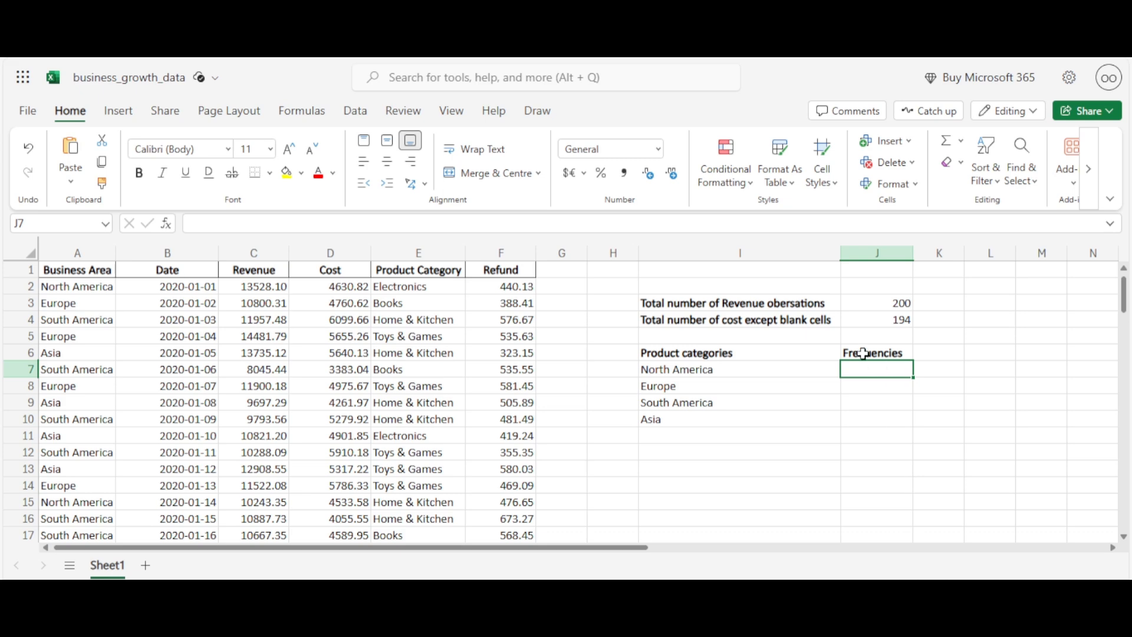
# Step: Change the range of the UNIQUE formula in I7 to the Product Category values in E2:E201
pyautogui.click(693, 371)
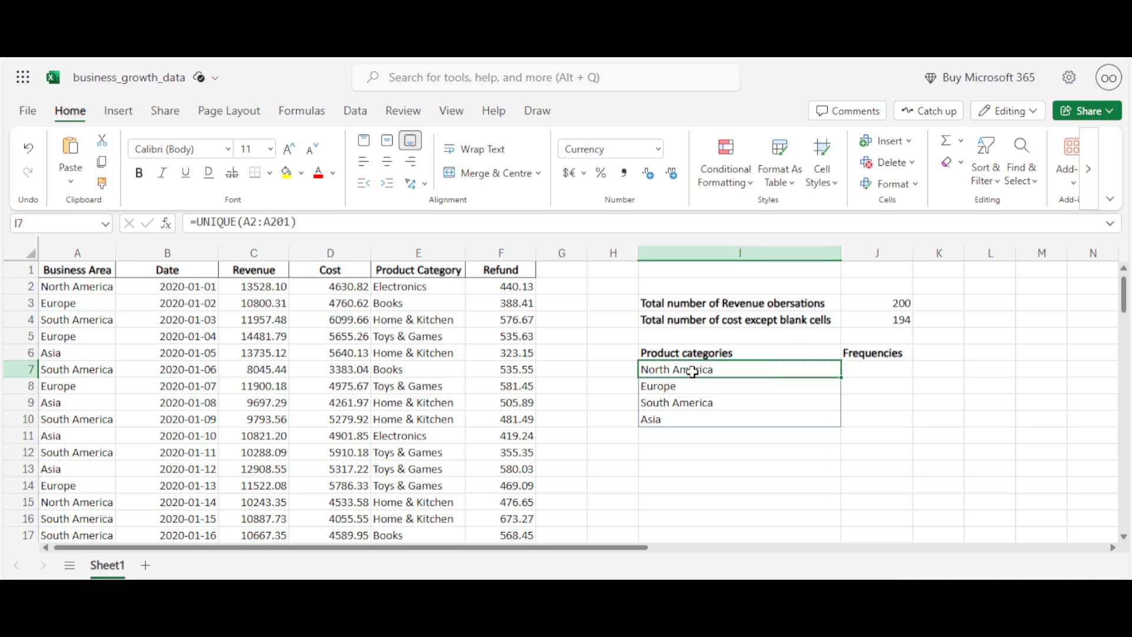
pyautogui.doubleClick(693, 371)
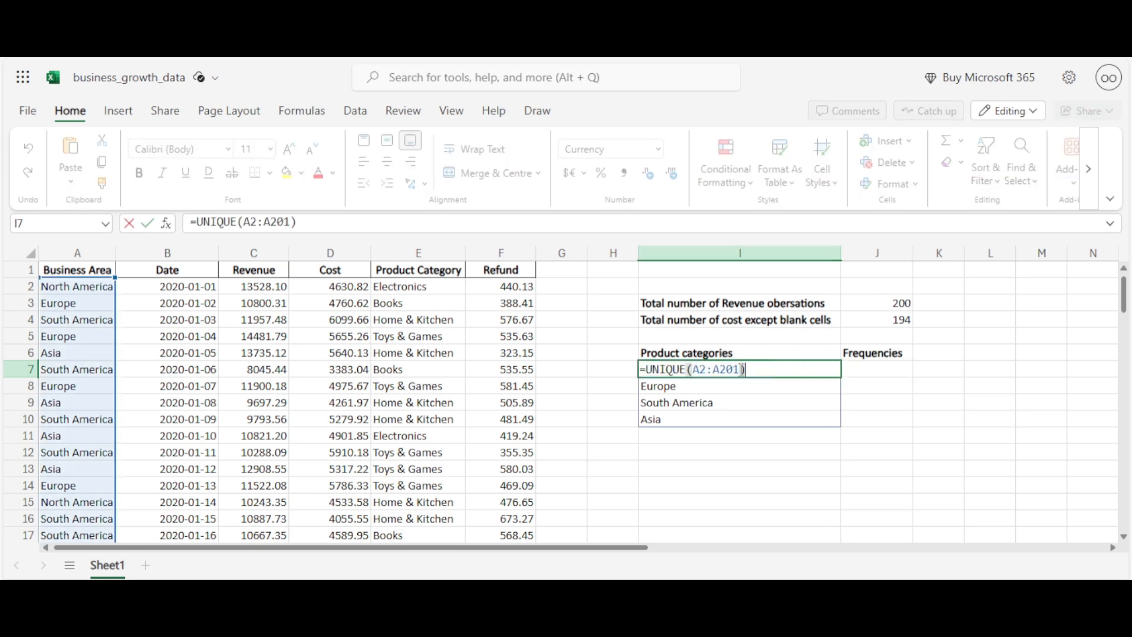
pyautogui.click(741, 369)
pyautogui.press('BackSpace')
pyautogui.press('BackSpace')
pyautogui.press('BackSpace')
pyautogui.press('BackSpace')
pyautogui.press('BackSpace')
pyautogui.press('BackSpace')
pyautogui.press('BackSpace')
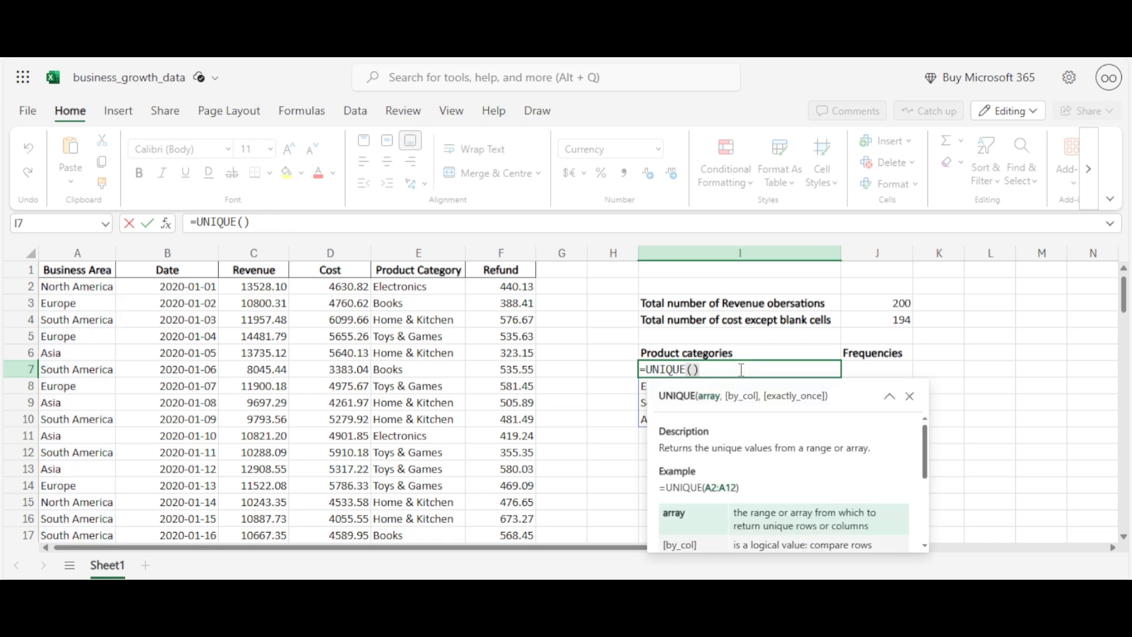
pyautogui.click(437, 287)
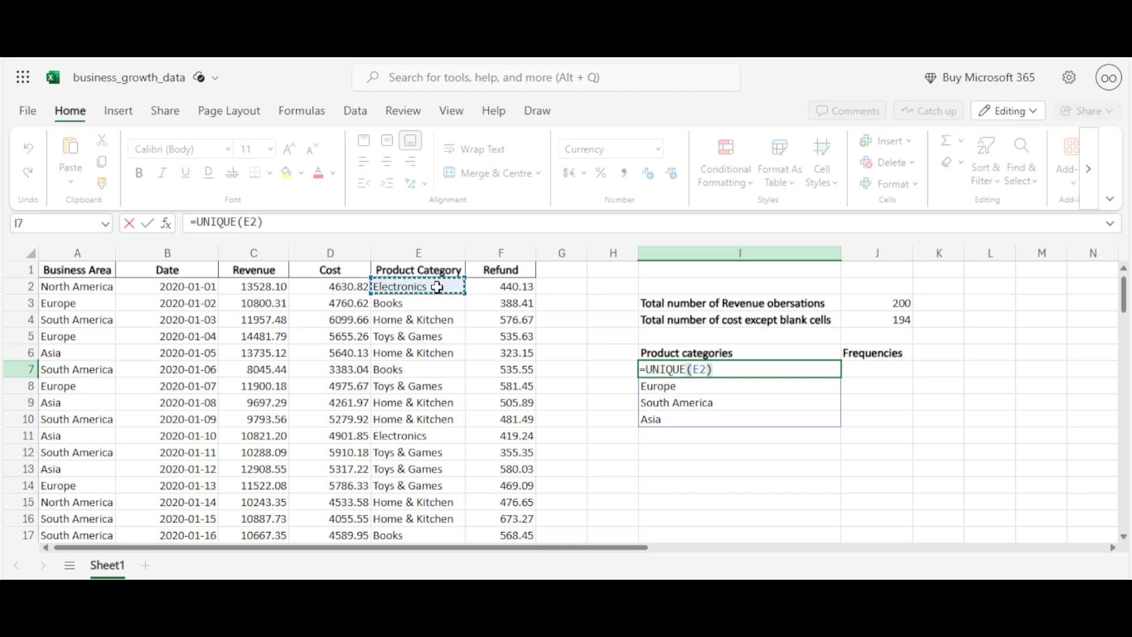
pyautogui.hotkey('ctrl', 'shift', 'Down')
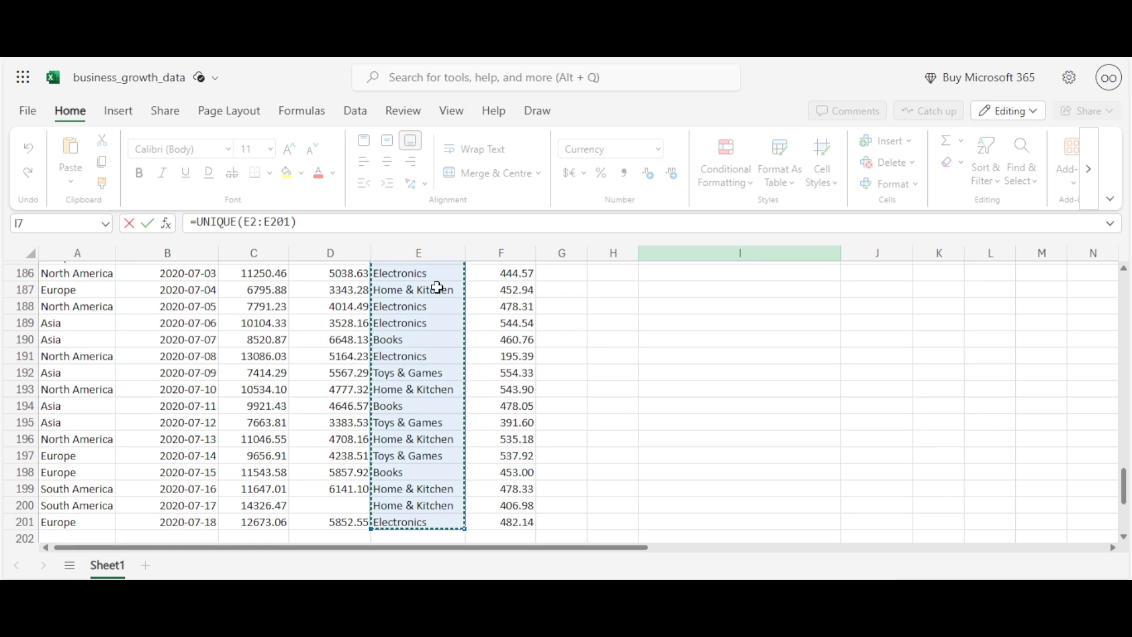
pyautogui.press('Return')
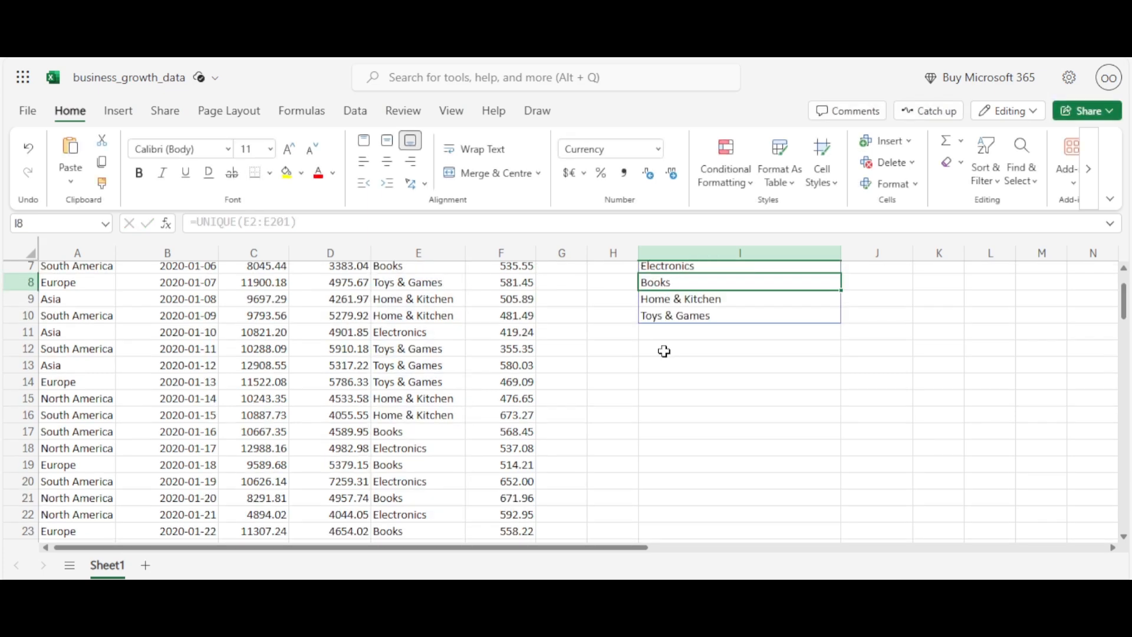
pyautogui.scroll(1, 1126, 277)
pyautogui.scroll(2, 1126, 277)
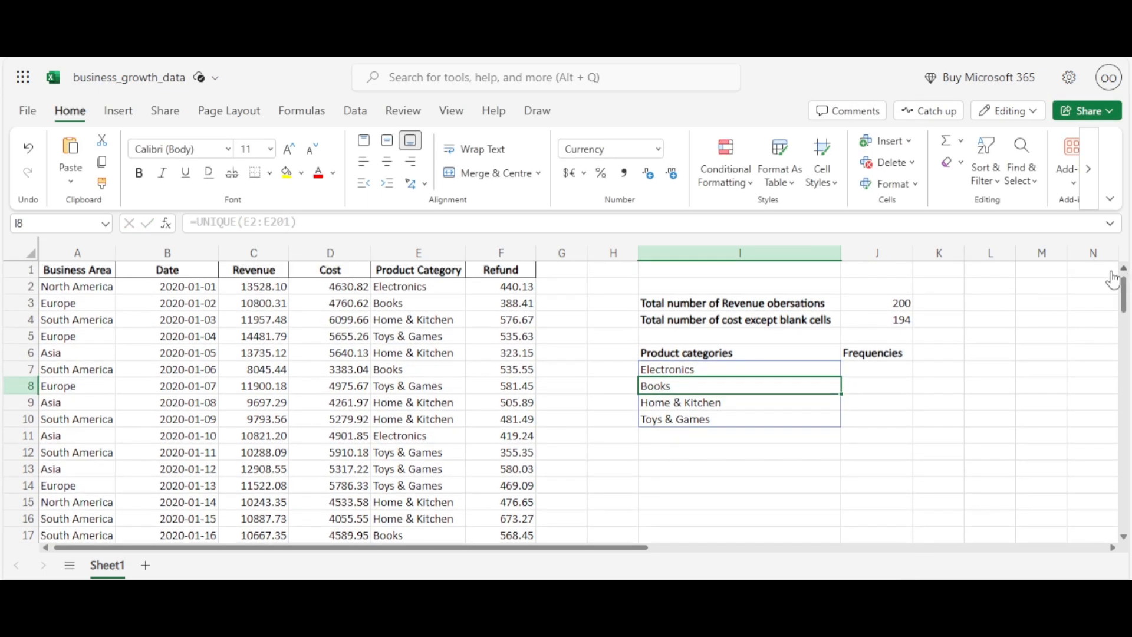
# Step: Enter a COUNTIF formula in J7 with the range E2:E201 and cell I7 as the criterion
pyautogui.click(867, 371)
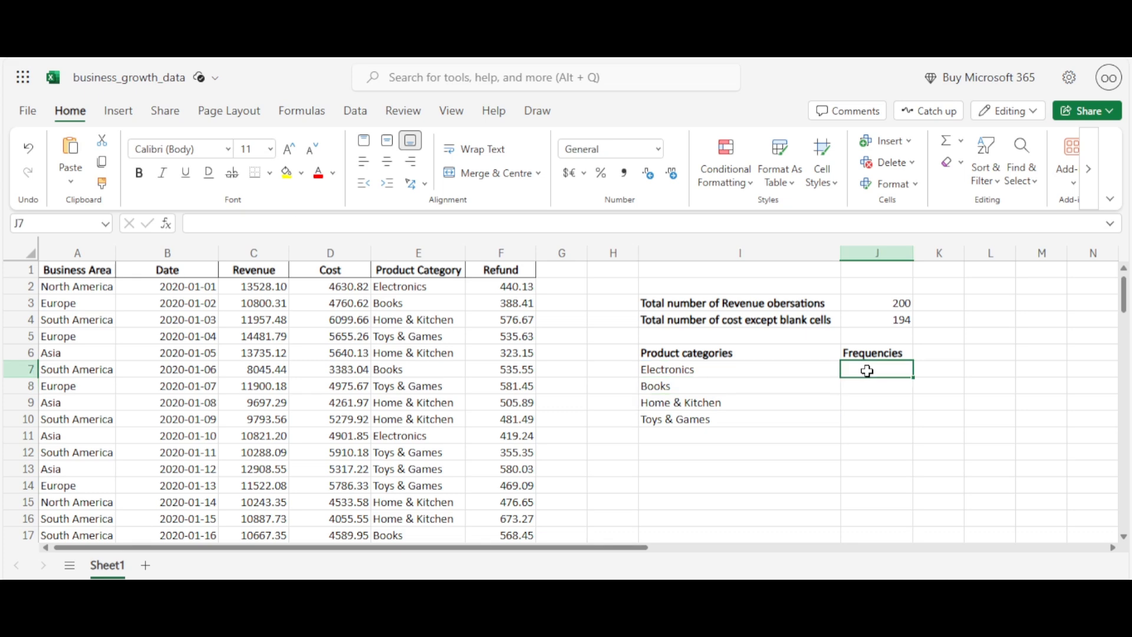
pyautogui.write('=')
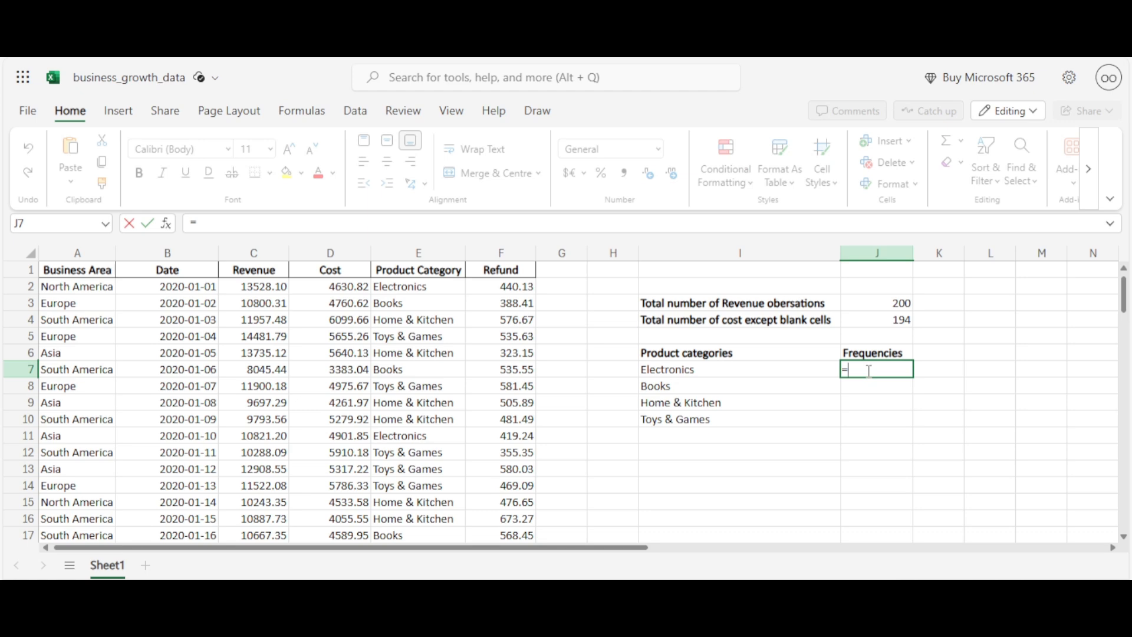
pyautogui.write('counti')
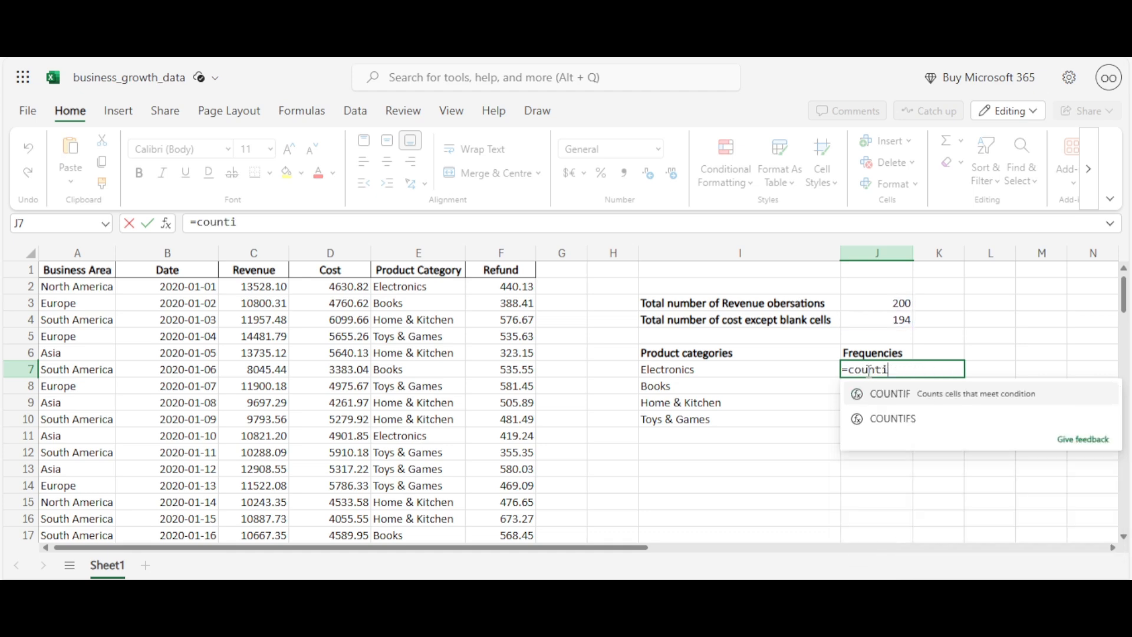
pyautogui.click(946, 405)
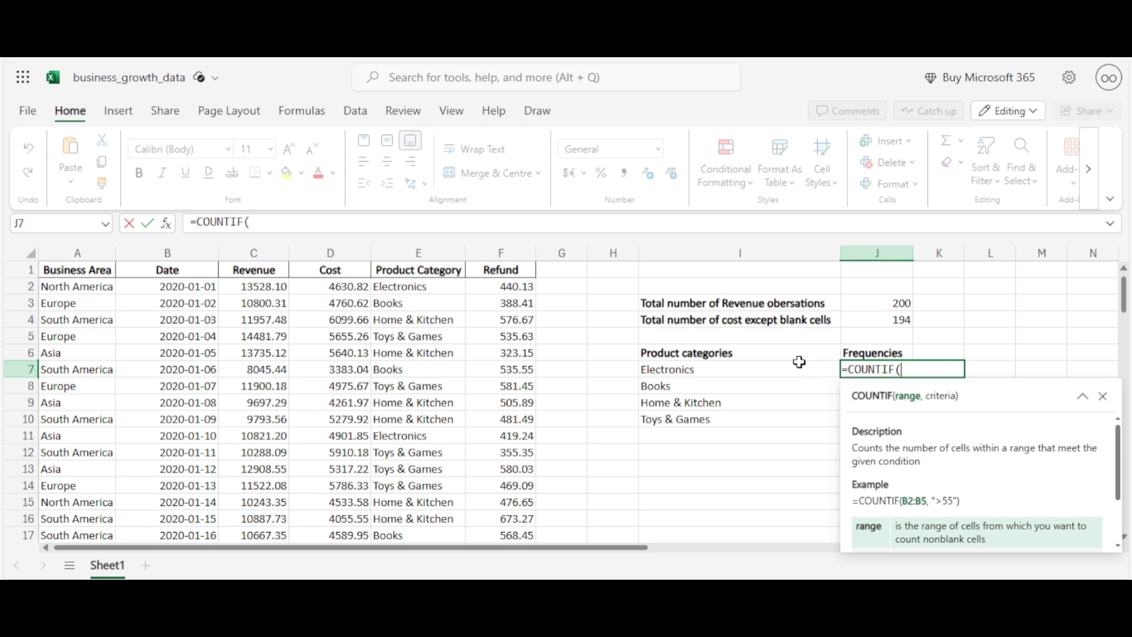
pyautogui.click(420, 287)
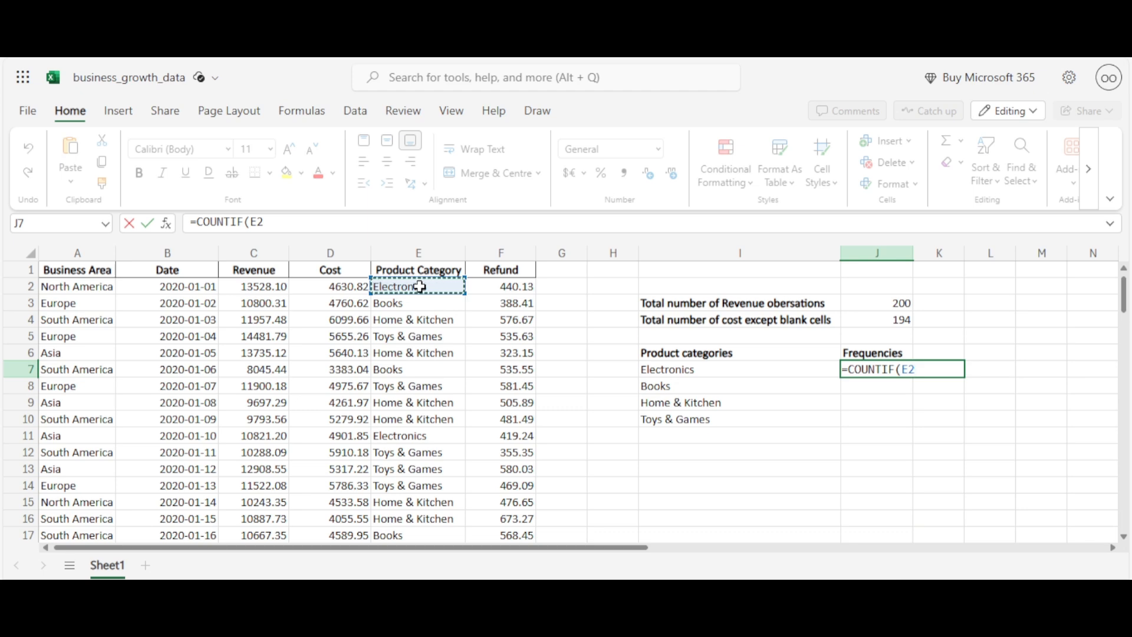
pyautogui.hotkey('ctrl', 'shift', 'Down')
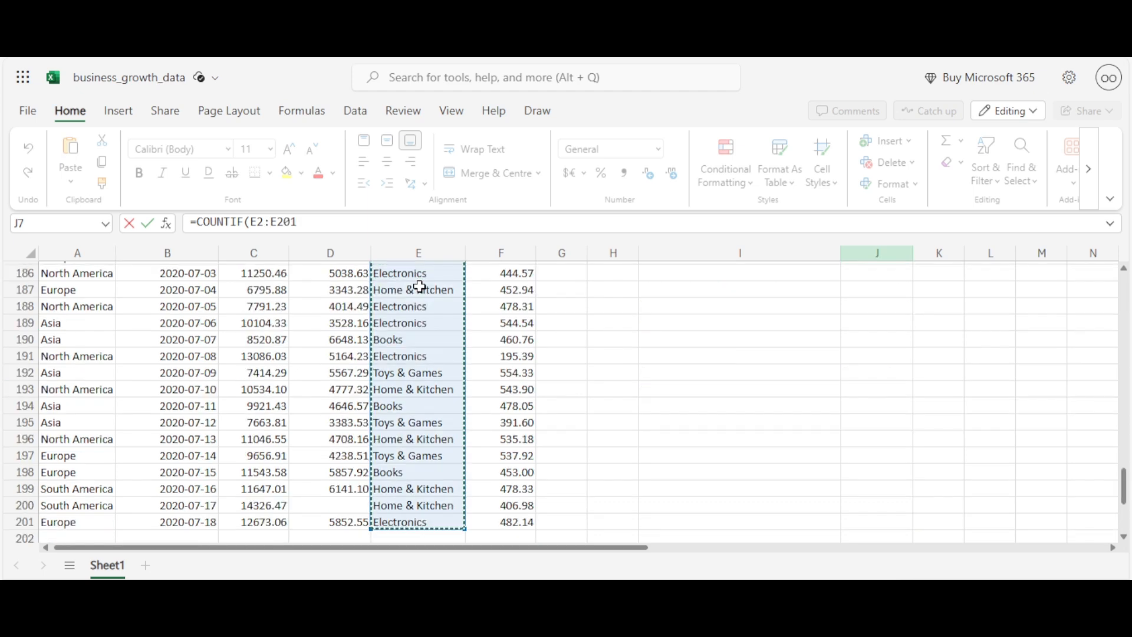
pyautogui.press('Return')
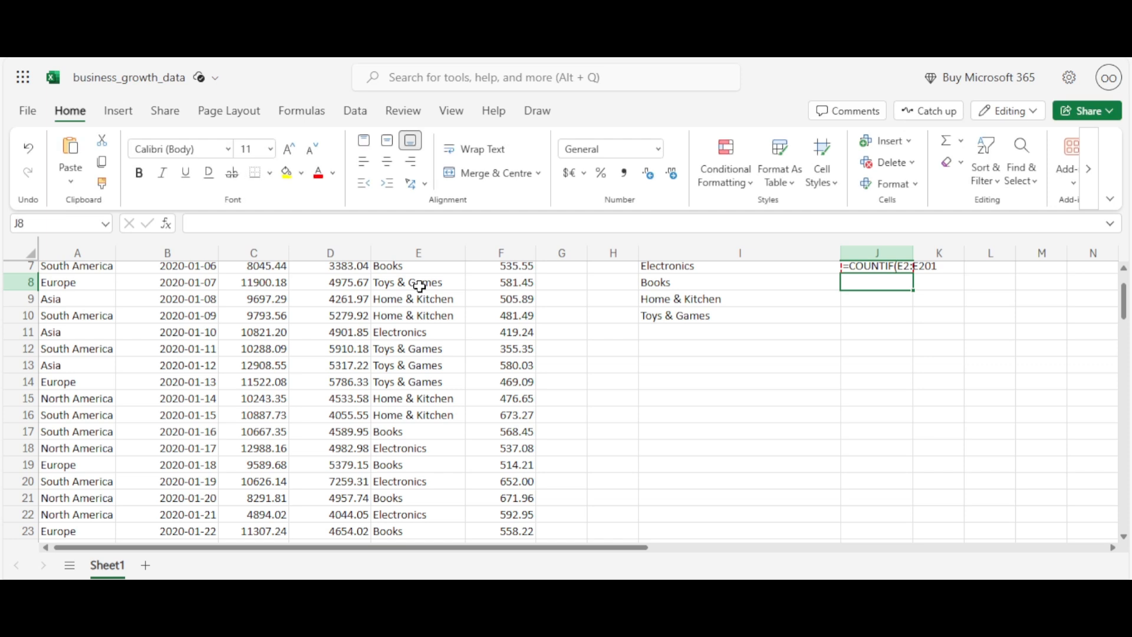
pyautogui.click(899, 268)
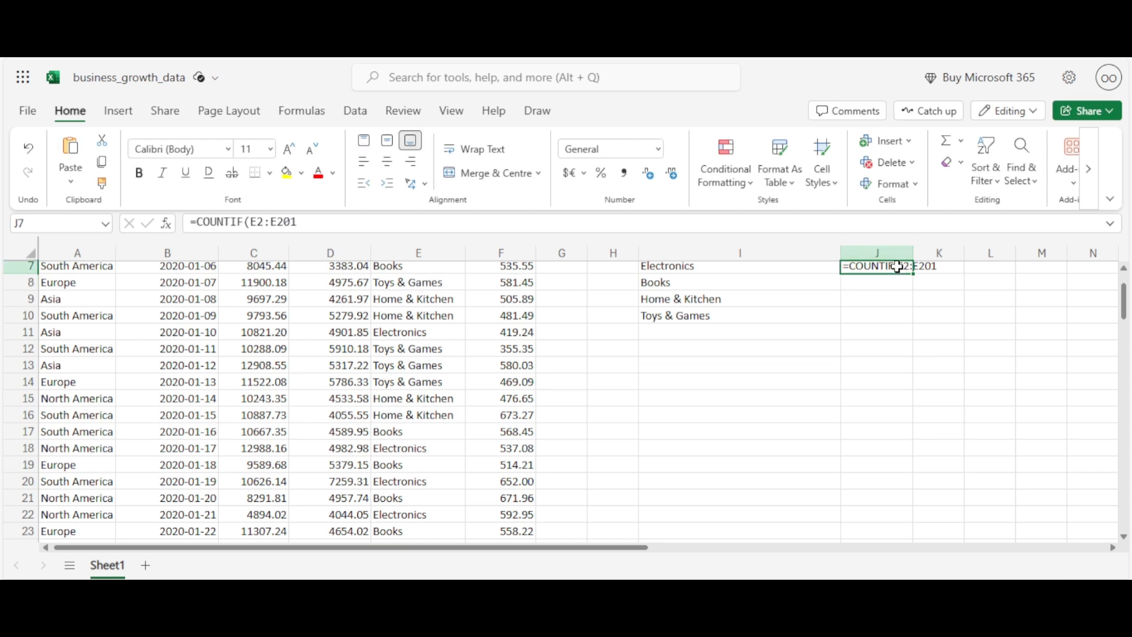
pyautogui.doubleClick(897, 266)
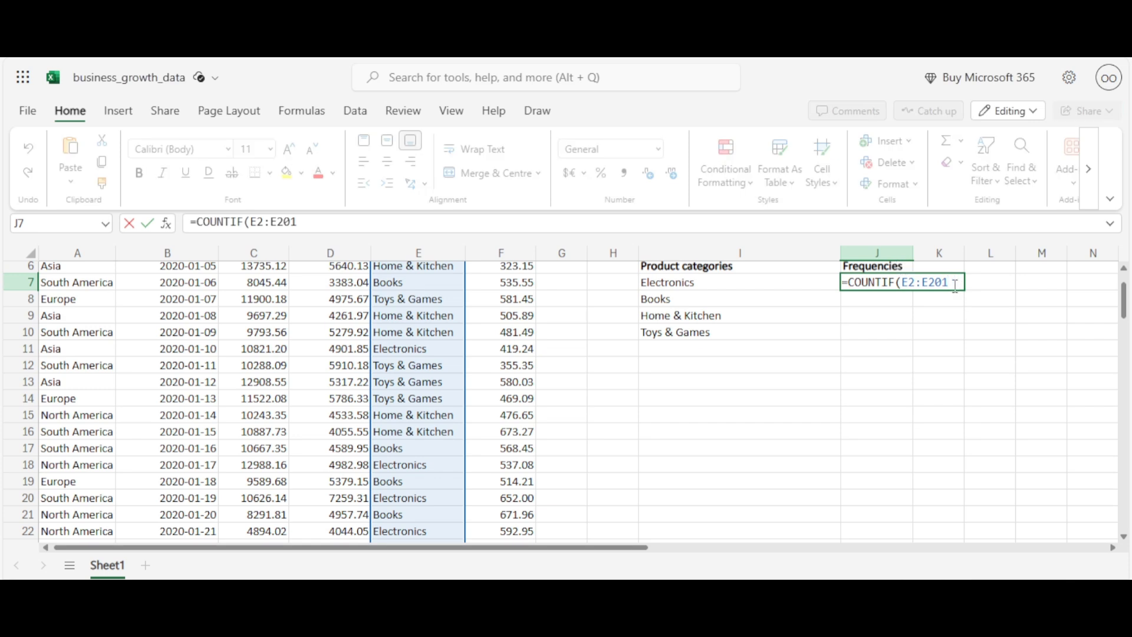
pyautogui.write(',')
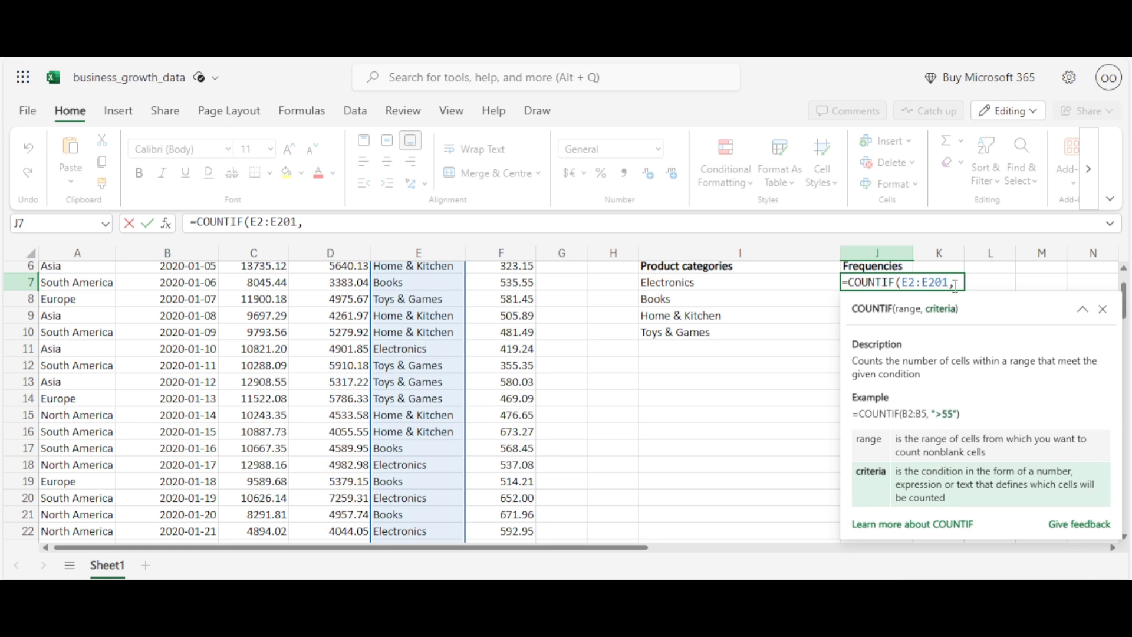
pyautogui.click(699, 281)
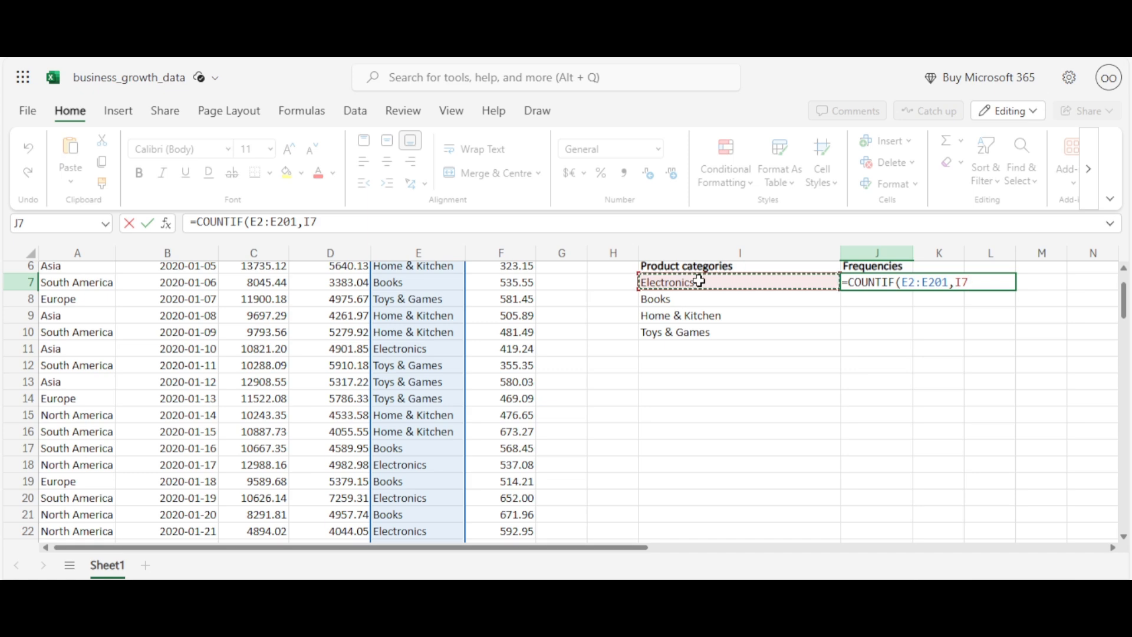
pyautogui.write(')')
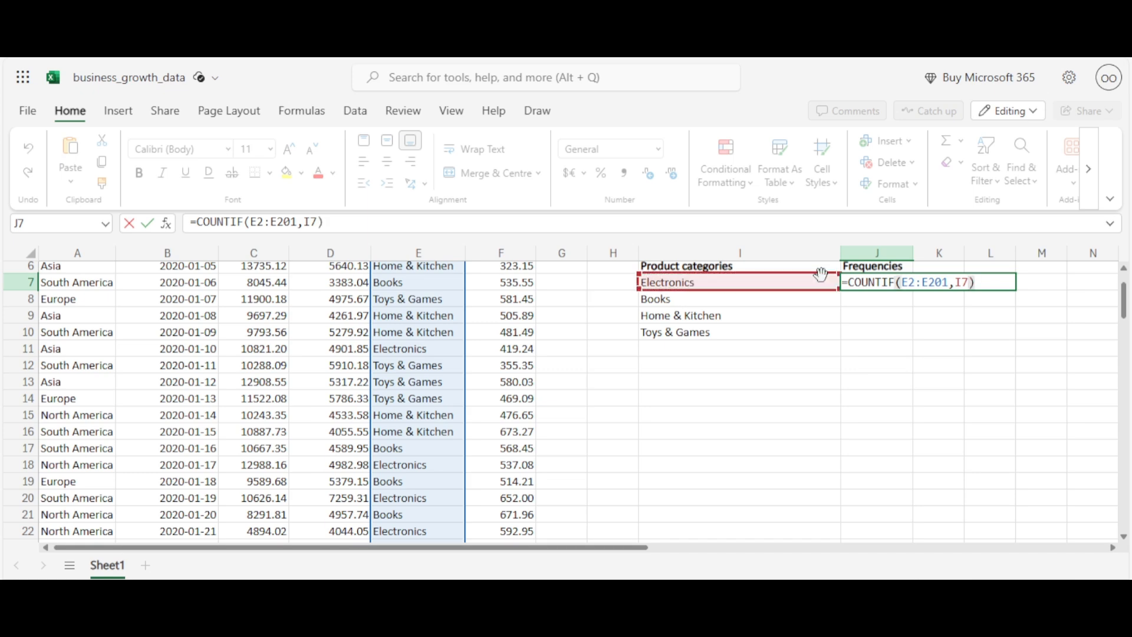
# Step: Make the COUNTIF range in J7 absolute as $E$2:$E$201 and commit the formula
pyautogui.click(903, 283)
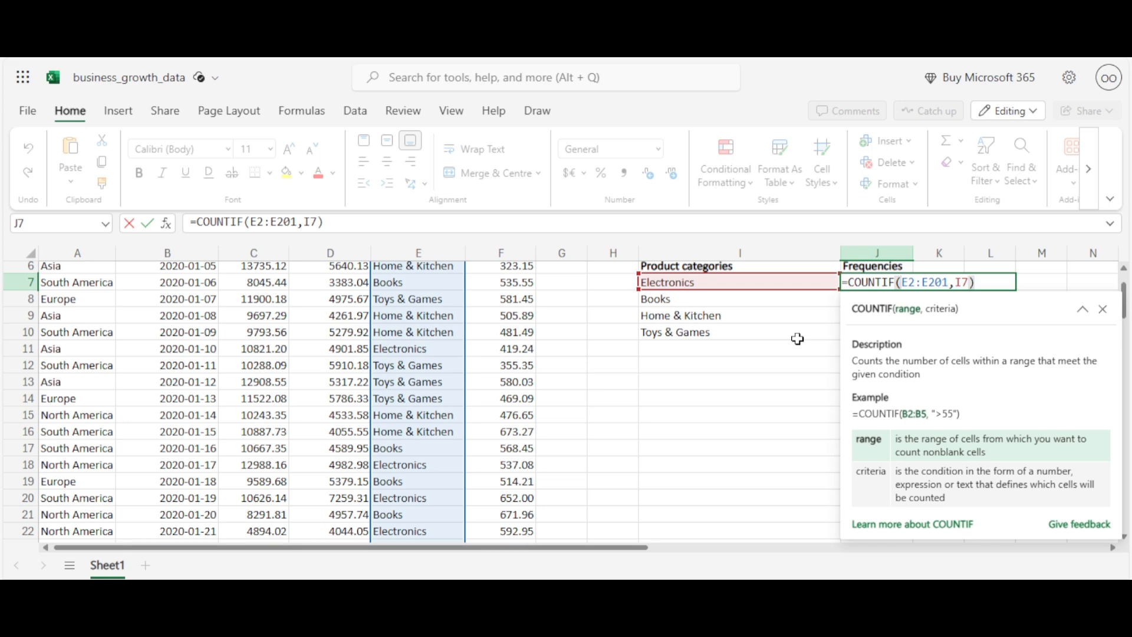
pyautogui.write('$')
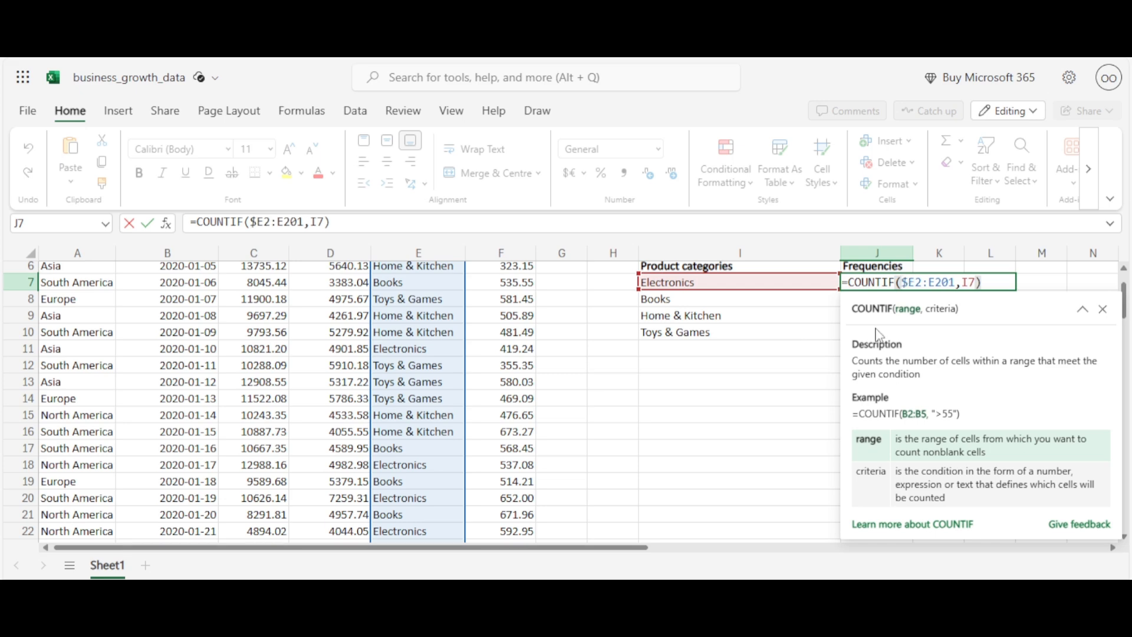
pyautogui.click(918, 283)
pyautogui.write('$')
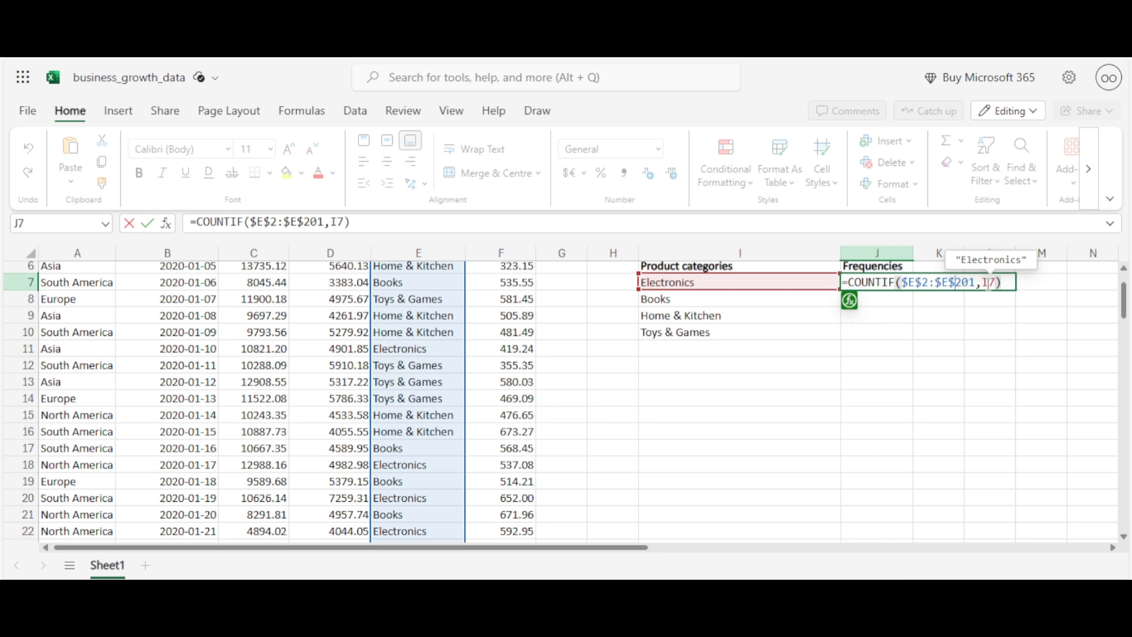
pyautogui.press('Return')
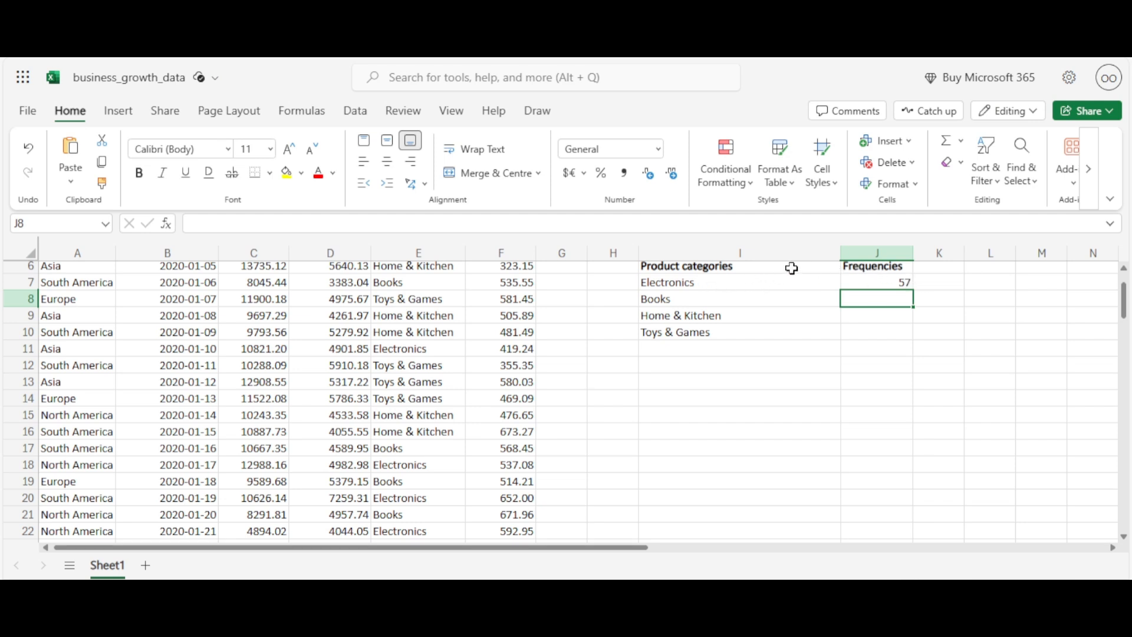
pyautogui.click(885, 282)
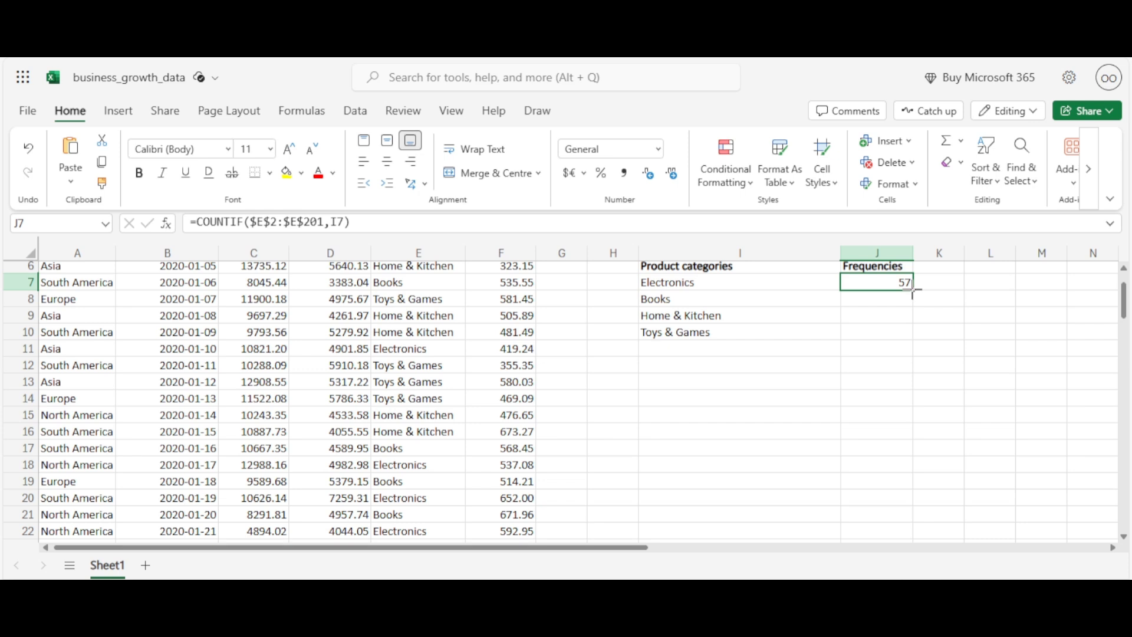
pyautogui.doubleClick(914, 292)
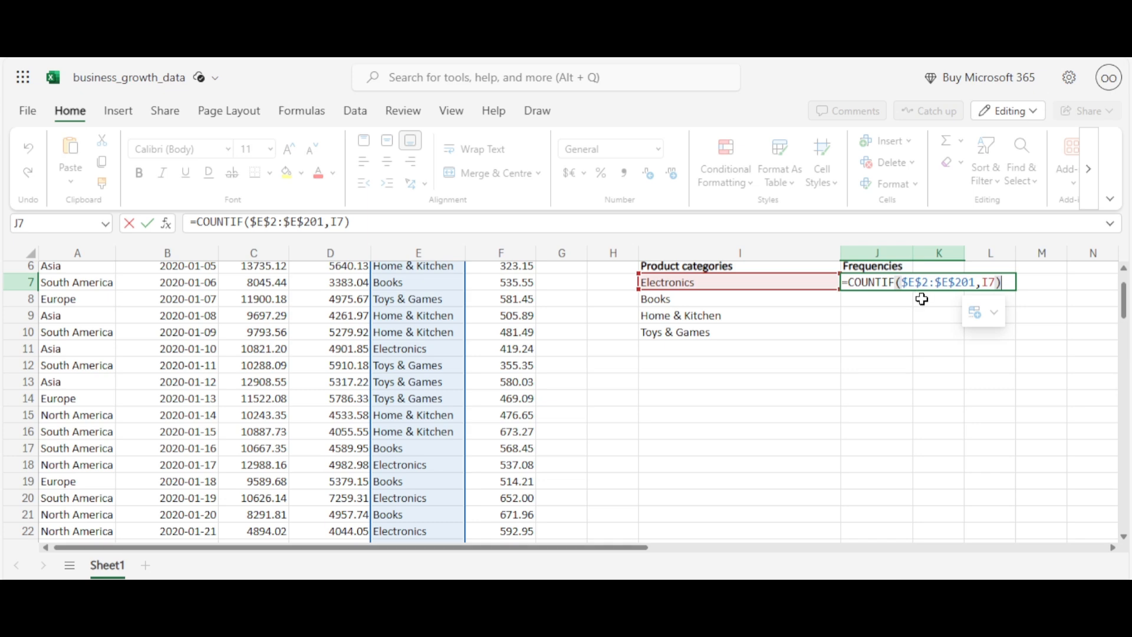
pyautogui.click(923, 299)
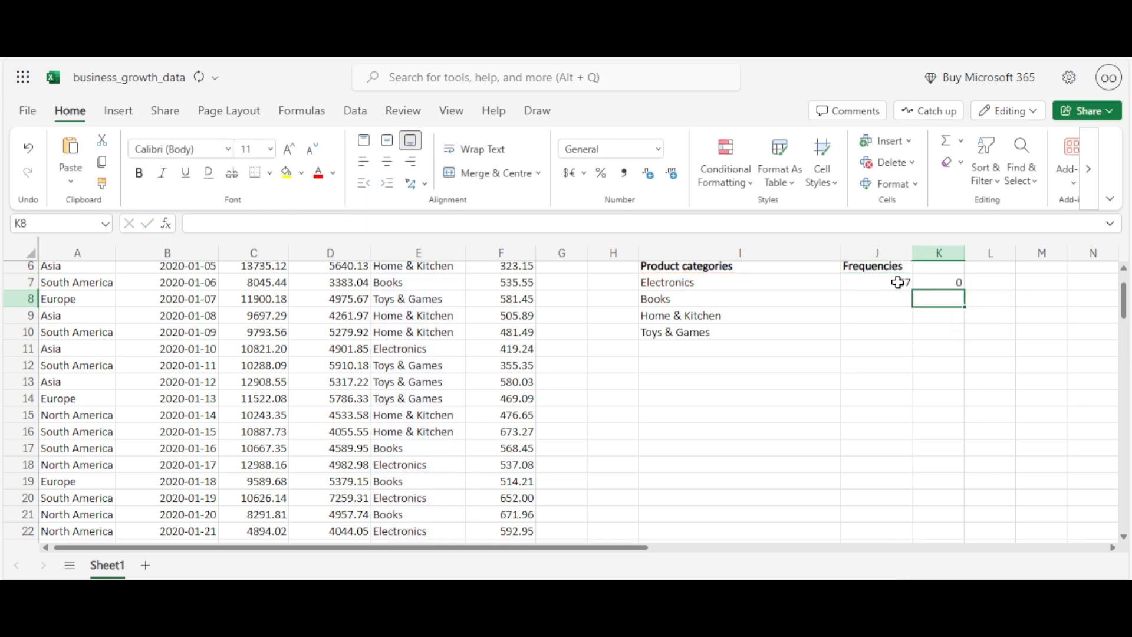
# Step: Fill the COUNTIF formula from J7 down to J10 for the remaining product categories
pyautogui.click(912, 289)
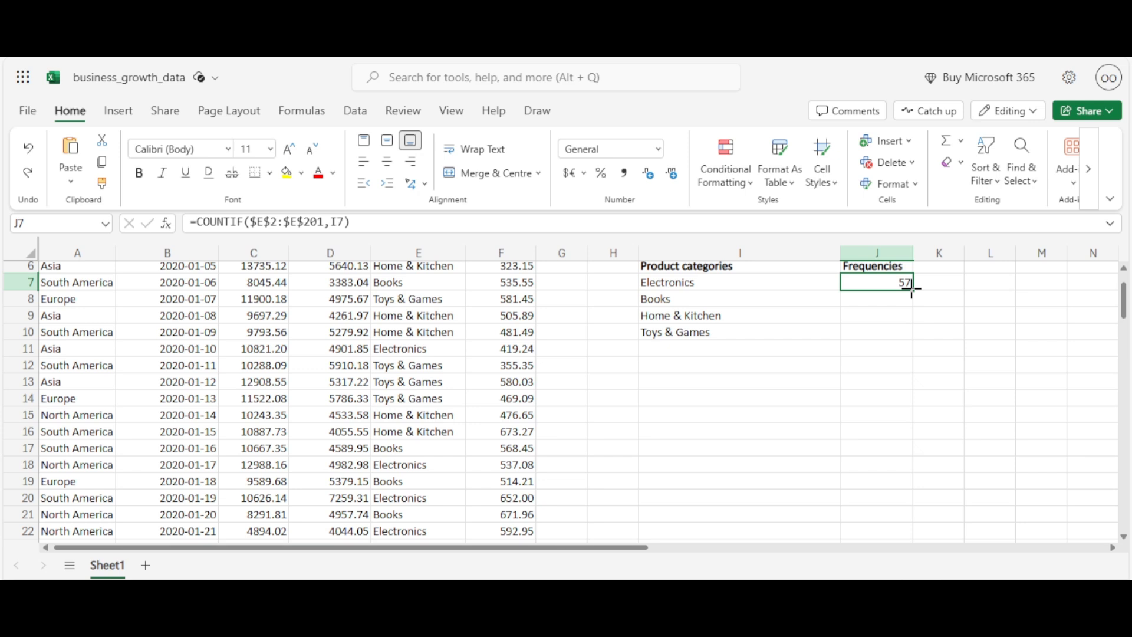
pyautogui.doubleClick(911, 289)
# Step: Add the column header "Percentages" in cell K6 beside Frequencies
pyautogui.scroll(2, 919, 342)
pyautogui.click(944, 354)
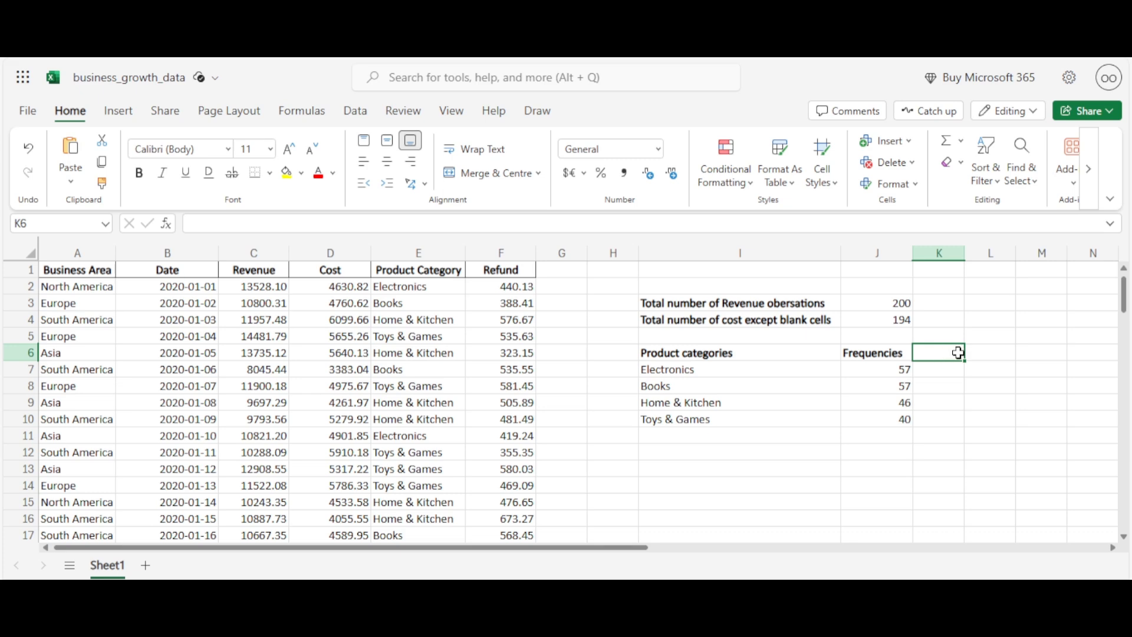
pyautogui.write('Percentages')
pyautogui.press('Return')
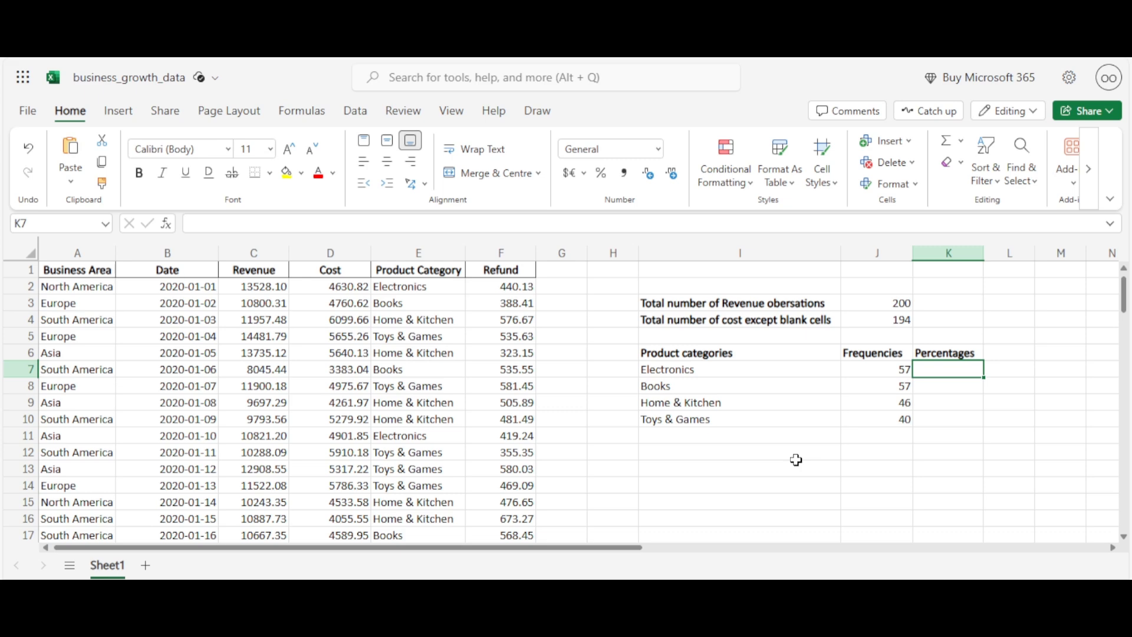
# Step: Enter the label "Total" in cell I11 below the product categories and make it bold
pyautogui.click(711, 436)
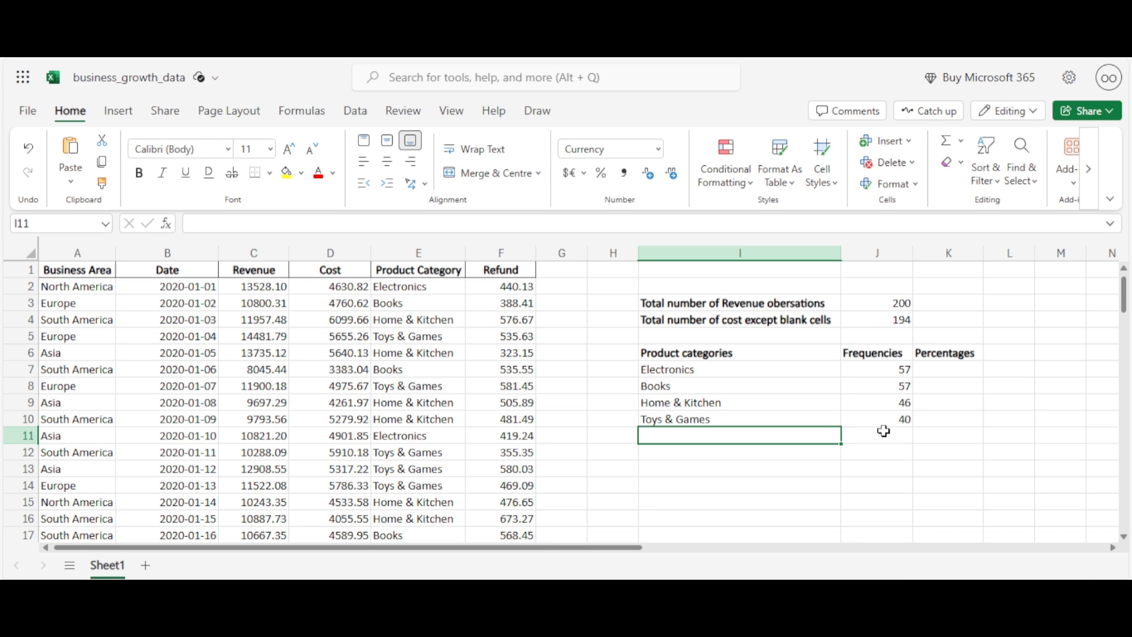
pyautogui.write('Tot')
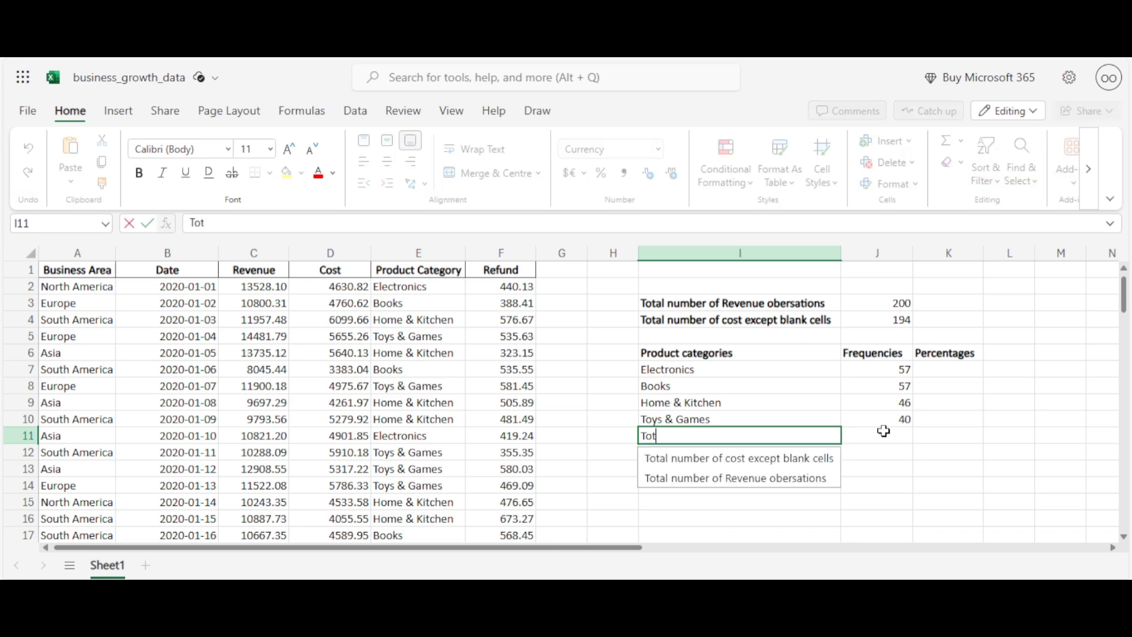
pyautogui.write('al')
pyautogui.click(871, 437)
pyautogui.click(717, 439)
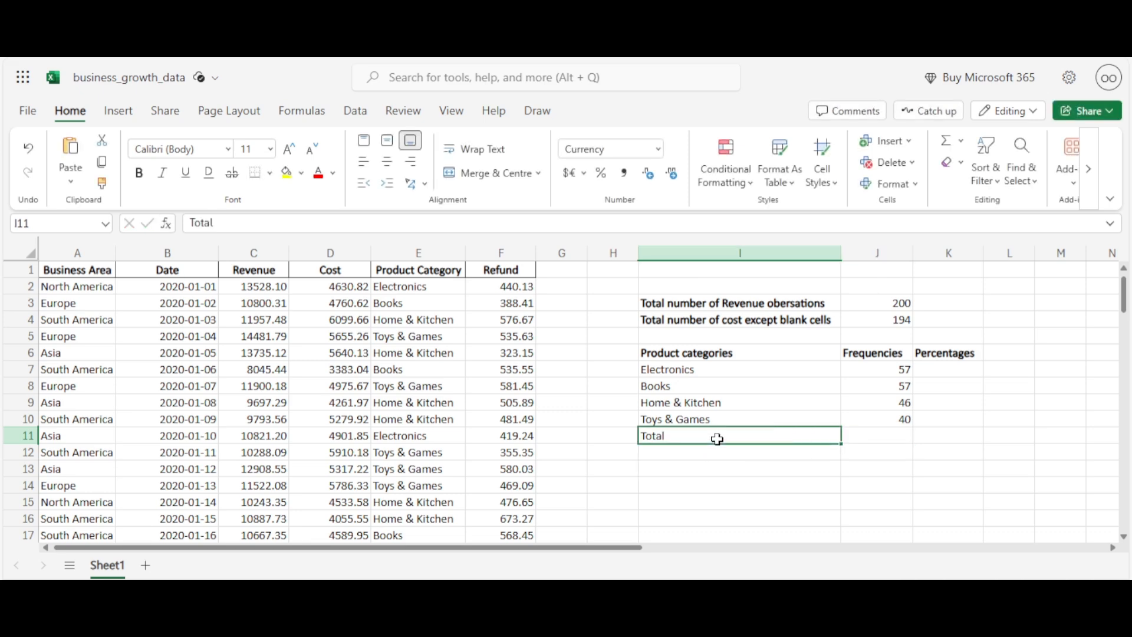
pyautogui.hotkey('ctrl', 'b')
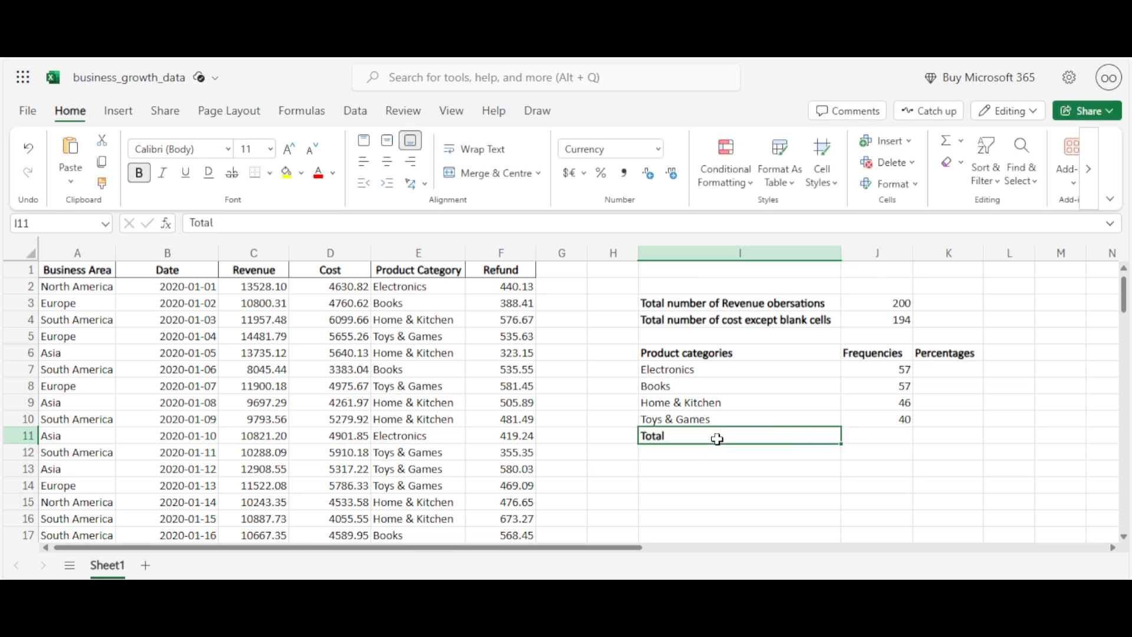
# Step: Enter the formula =SUM(J7:J10) in J11 to total the category frequencies
pyautogui.click(880, 439)
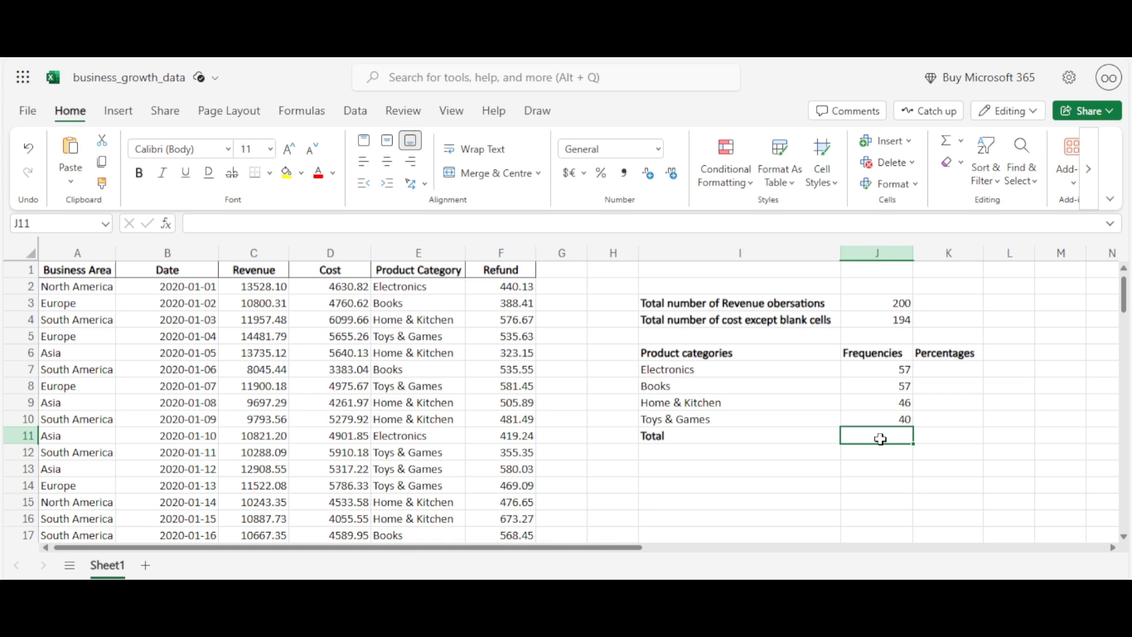
pyautogui.write('=')
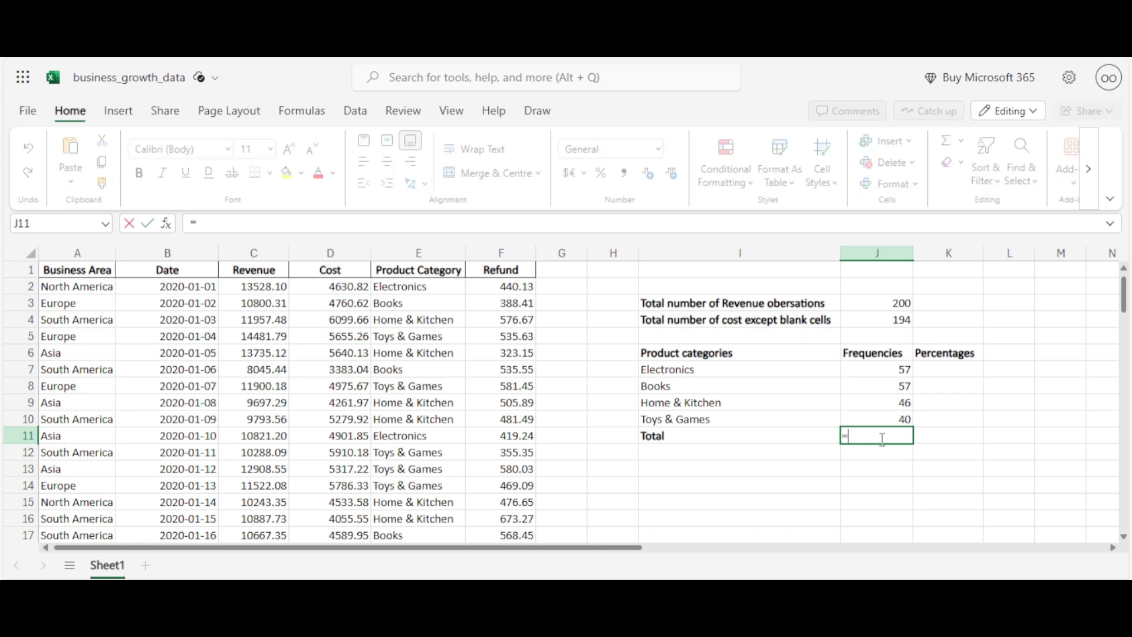
pyautogui.write('sum')
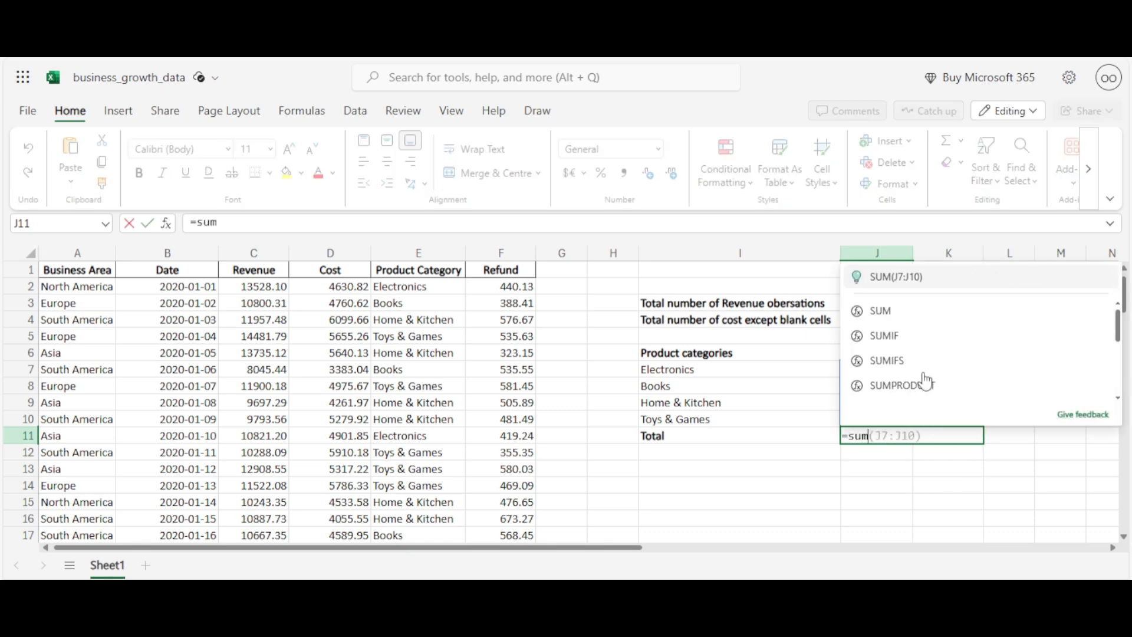
pyautogui.click(939, 312)
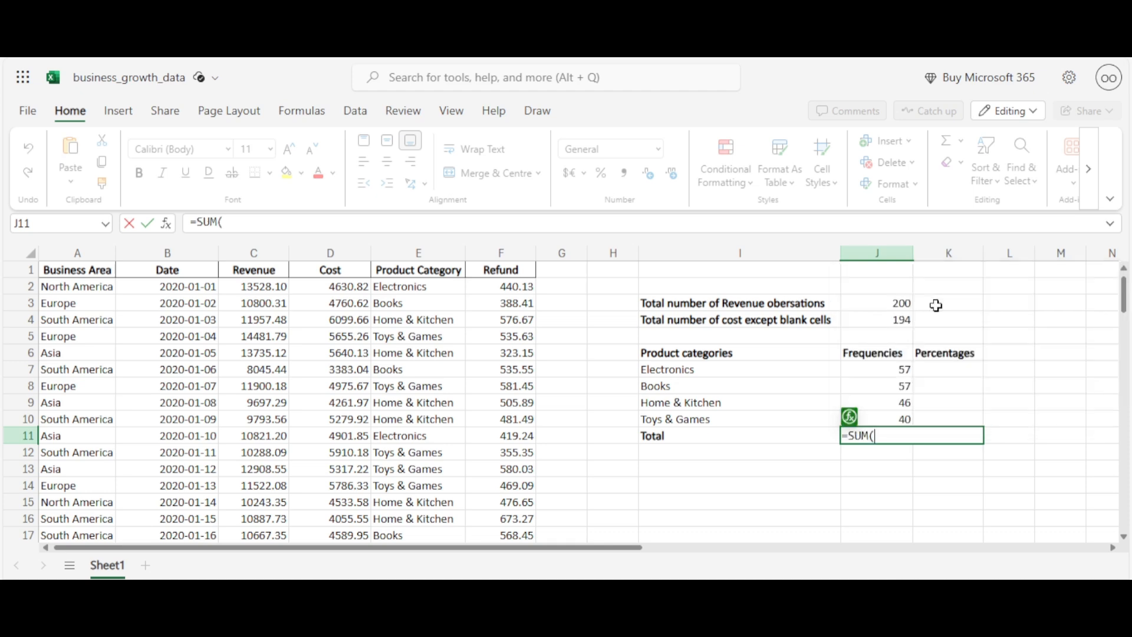
pyautogui.click(897, 369)
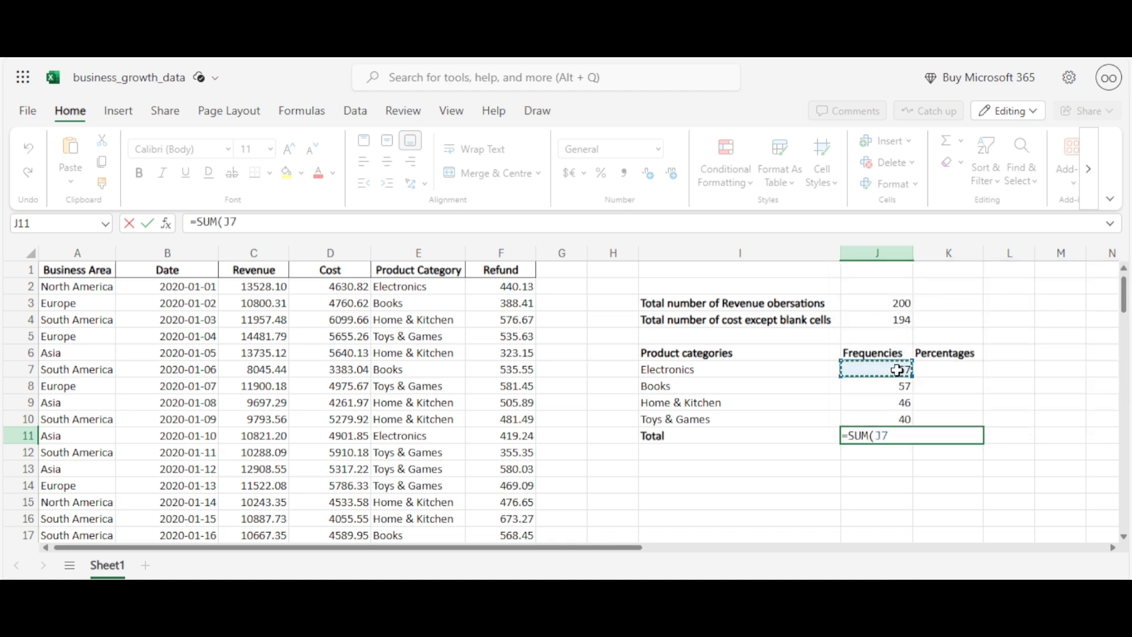
pyautogui.moveTo(897, 369); pyautogui.dragTo(896, 417)
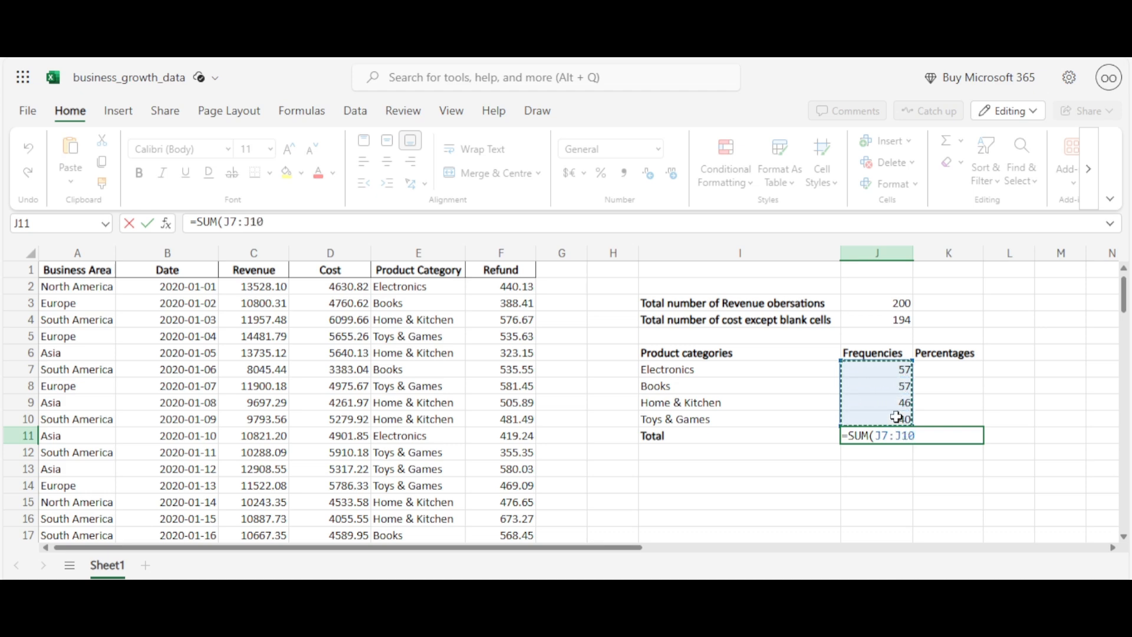
pyautogui.write(')')
pyautogui.press('Return')
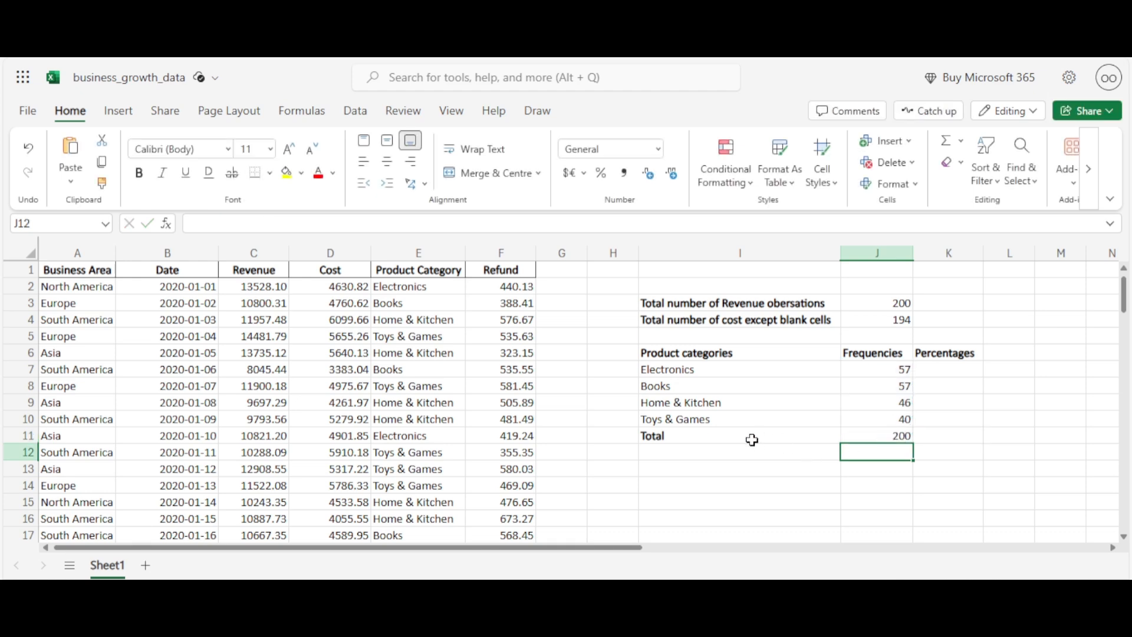
# Step: Enter the formula =J7/J11 in K7 to get the Electronics share of the total
pyautogui.click(943, 374)
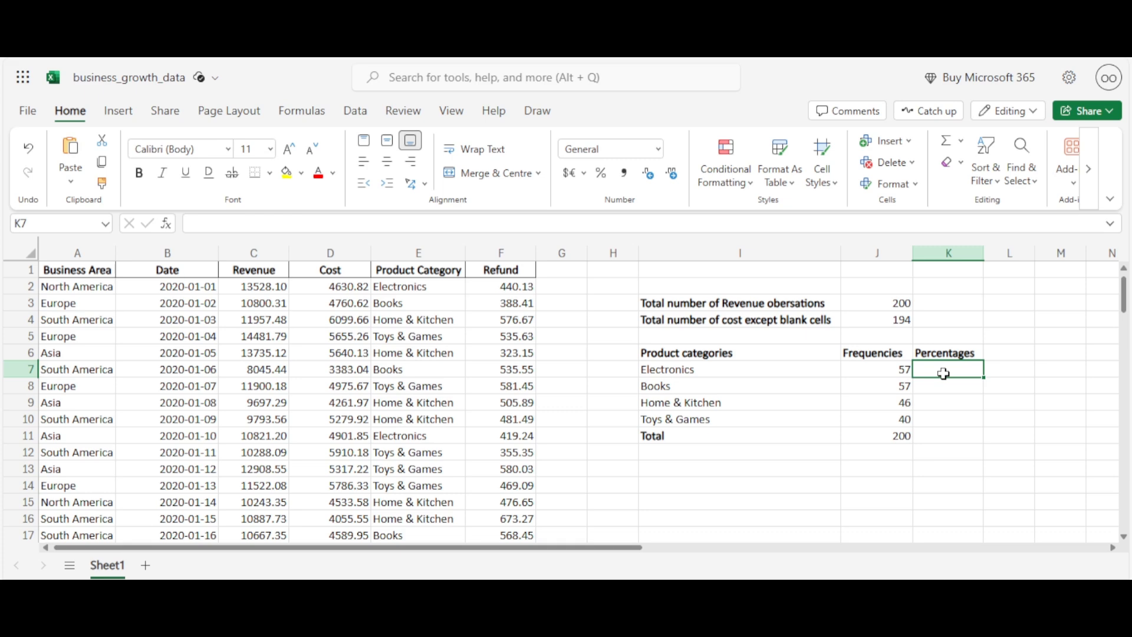
pyautogui.write('=')
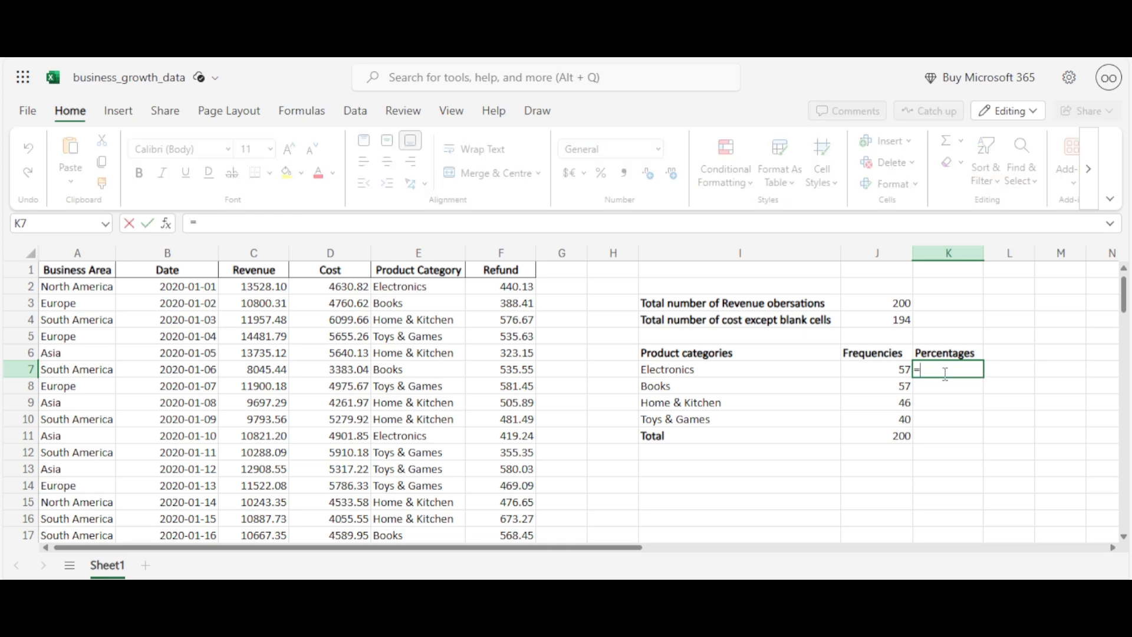
pyautogui.click(898, 370)
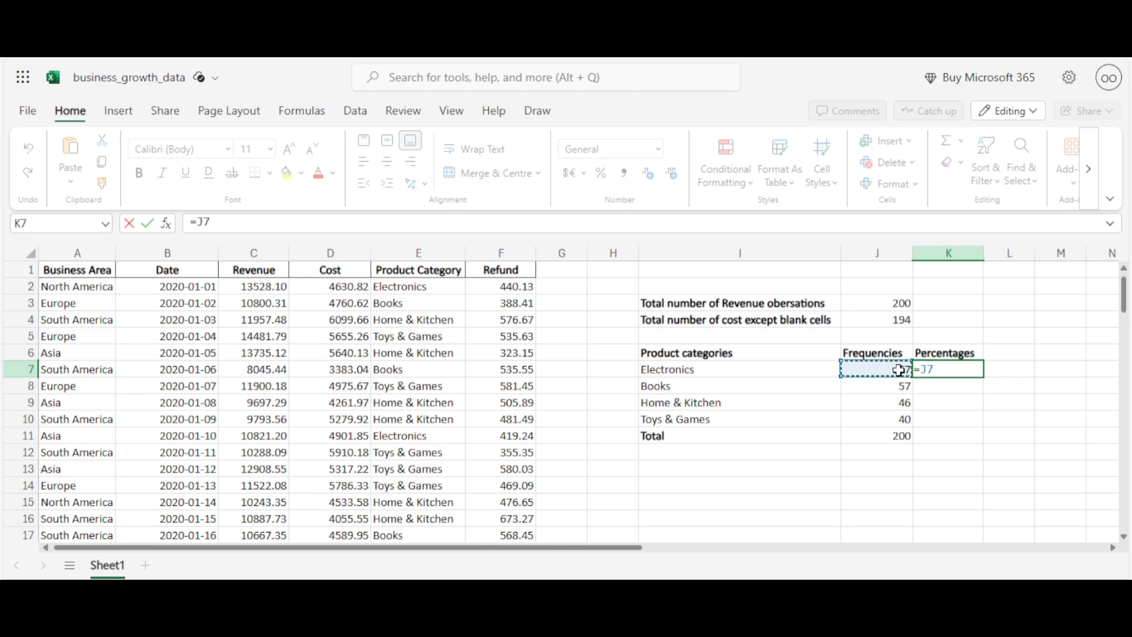
pyautogui.write('/')
pyautogui.click(898, 438)
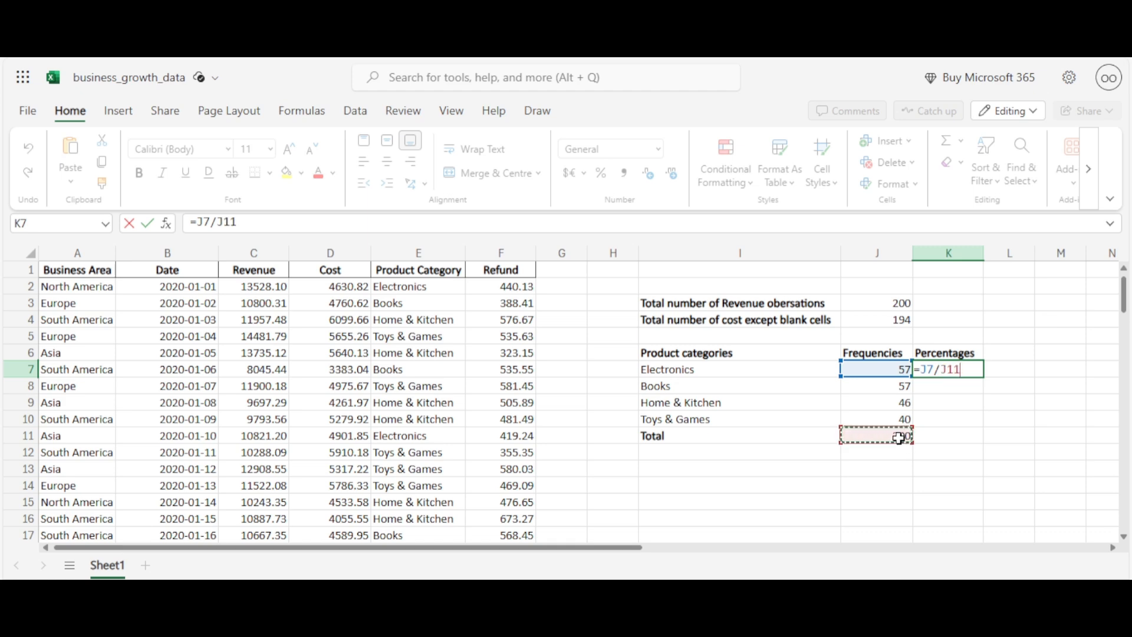
pyautogui.press('Return')
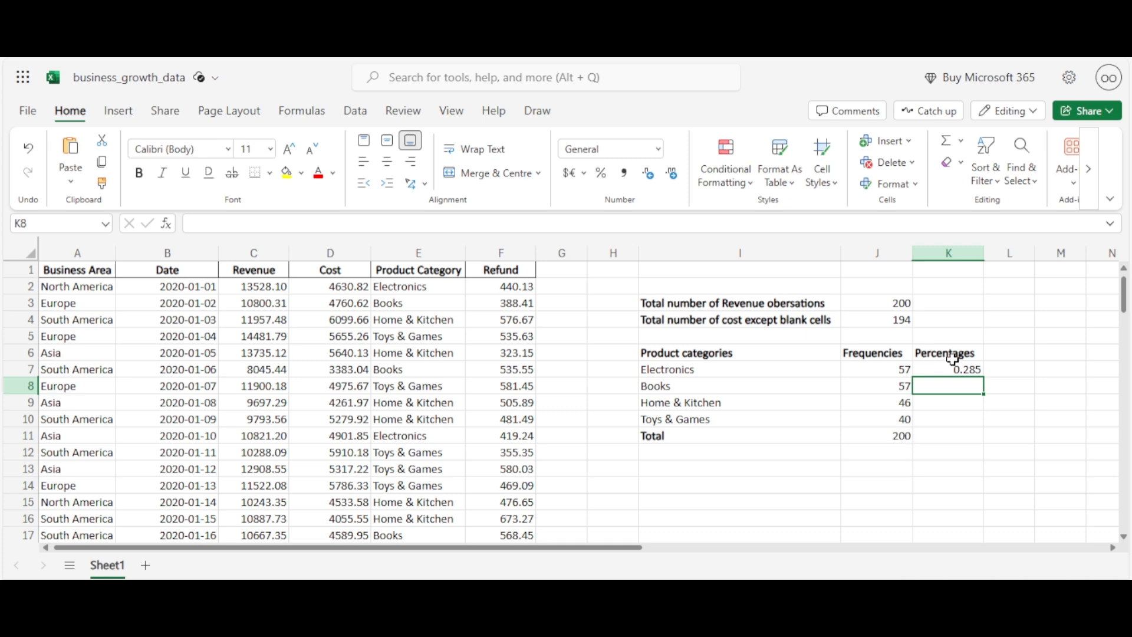
# Step: Make the total reference in the K7 formula absolute so that it reads =J7/$J$11
pyautogui.click(955, 372)
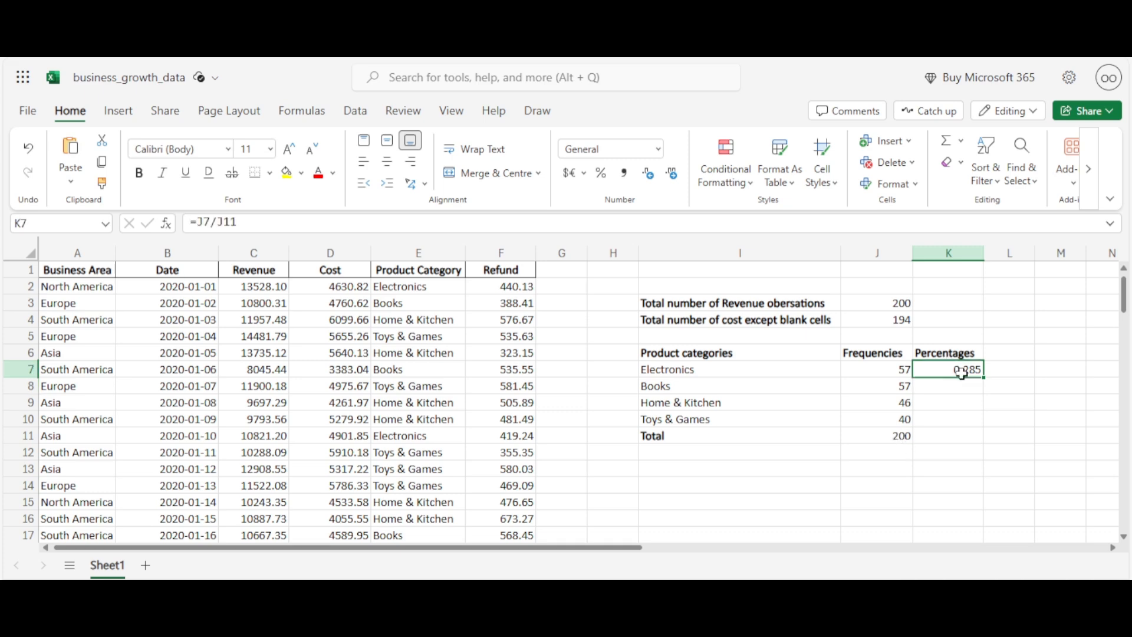
pyautogui.doubleClick(963, 371)
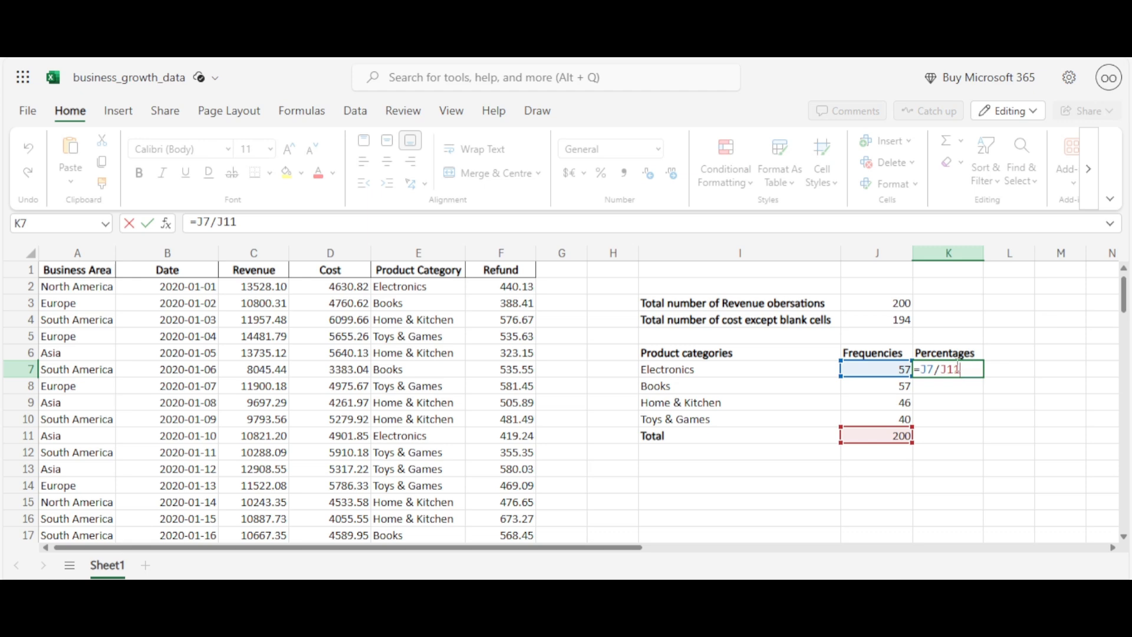
pyautogui.doubleClick(958, 370)
pyautogui.click(976, 371)
pyautogui.moveTo(944, 370)
pyautogui.click(944, 370)
pyautogui.write('$')
pyautogui.click(958, 369)
pyautogui.write('$')
pyautogui.press('Return')
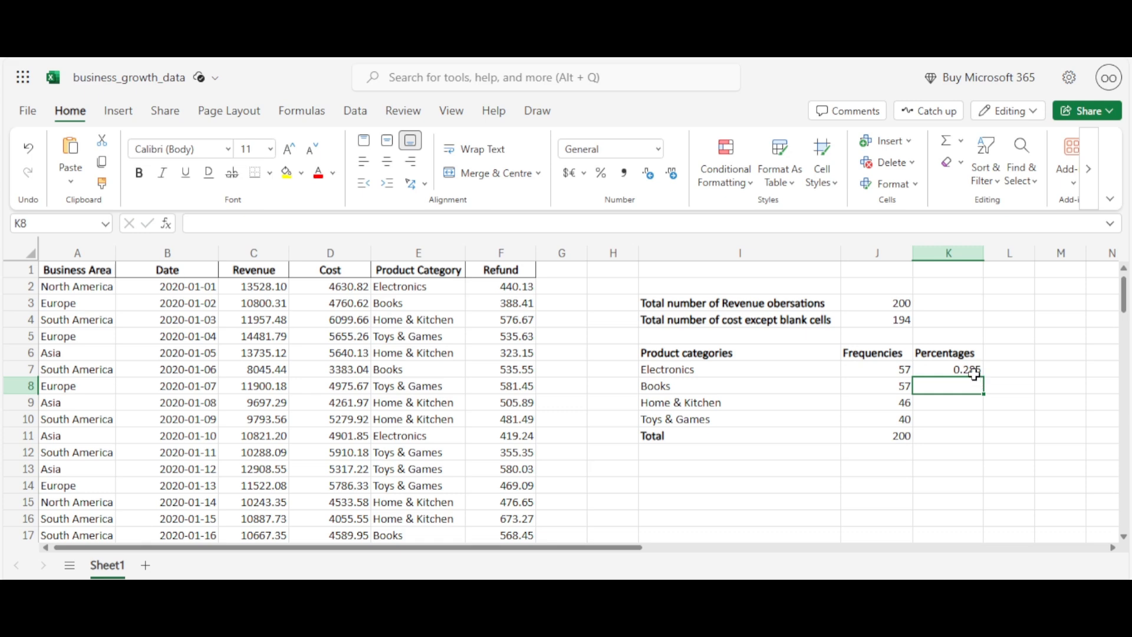
# Step: Fill the share formula from K7 down to K10 and extend the SUM formula from J11 across to K11
pyautogui.click(972, 370)
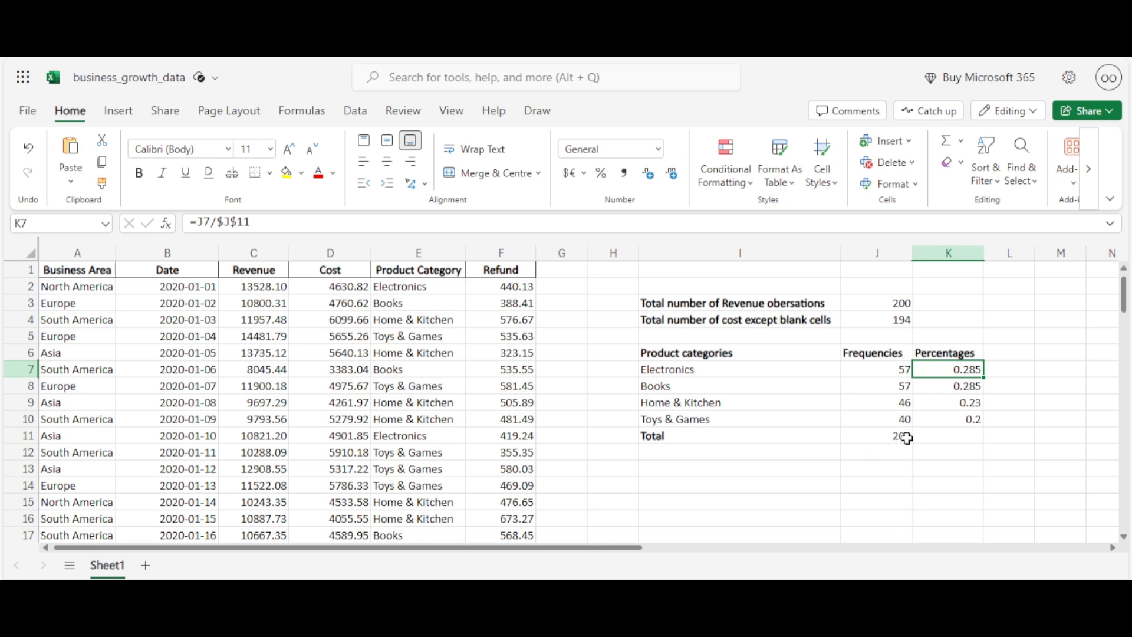
pyautogui.click(906, 438)
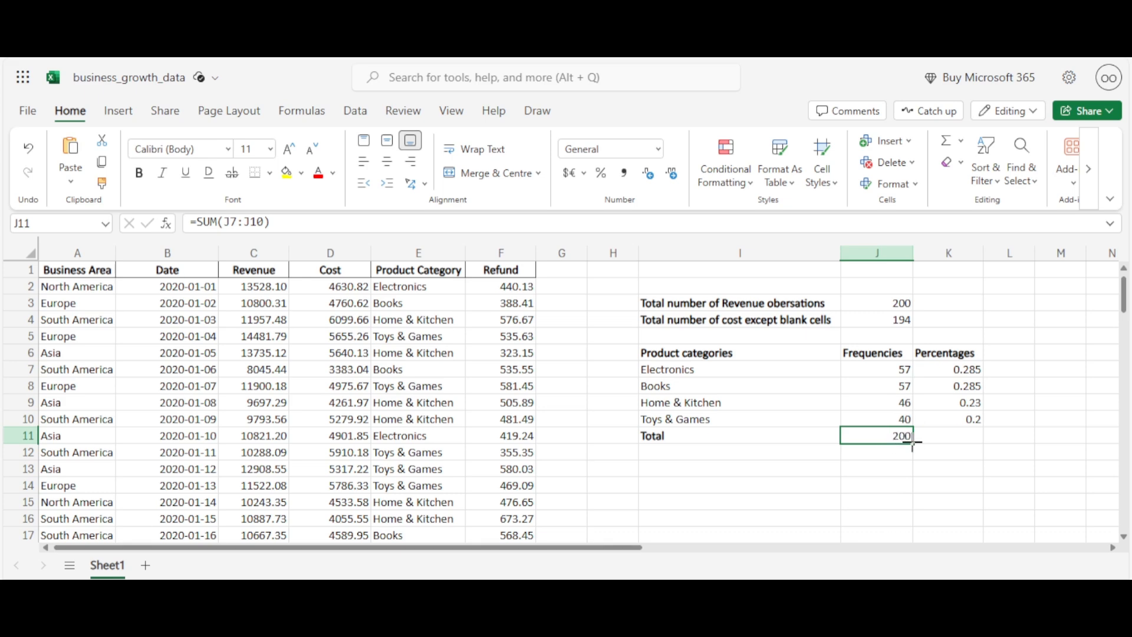
pyautogui.moveTo(913, 441); pyautogui.dragTo(937, 446)
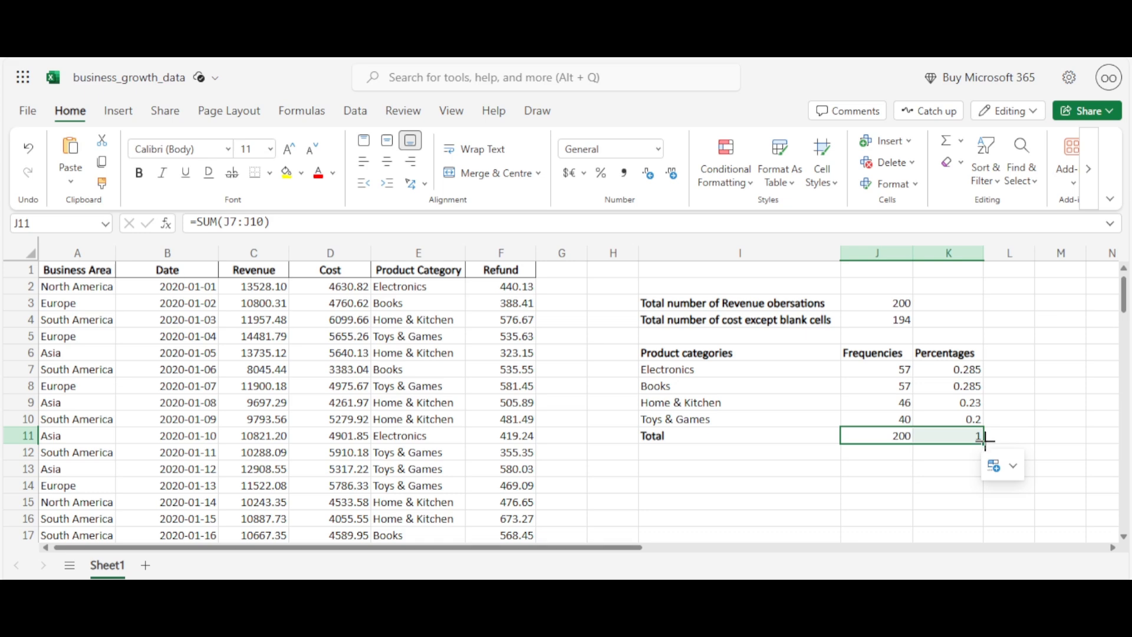
pyautogui.click(972, 376)
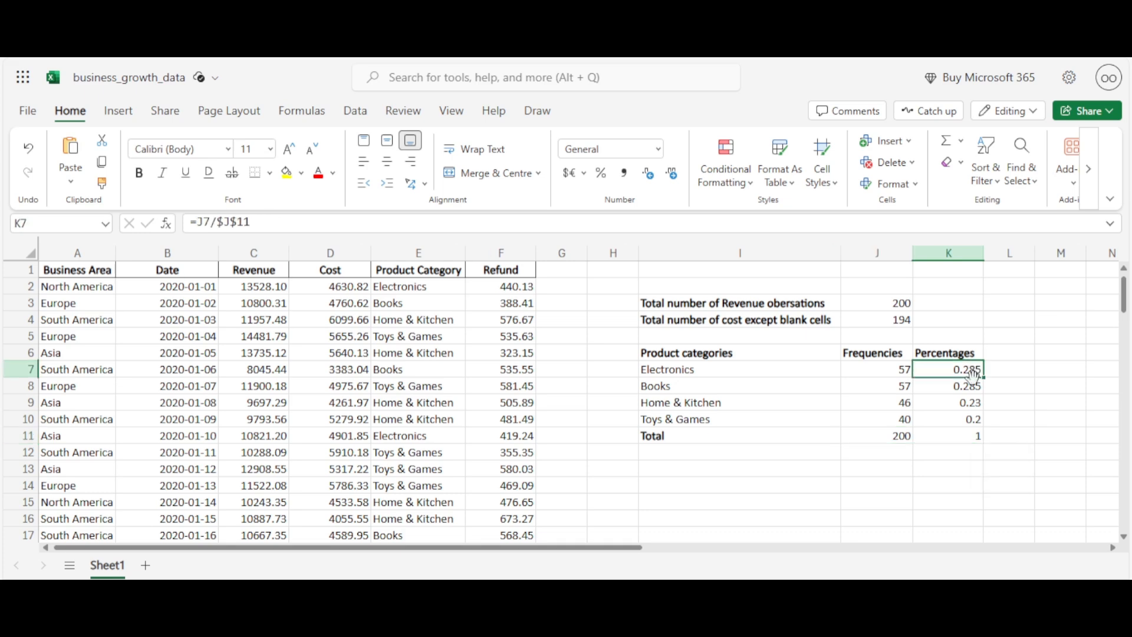
pyautogui.moveTo(973, 375); pyautogui.dragTo(970, 420)
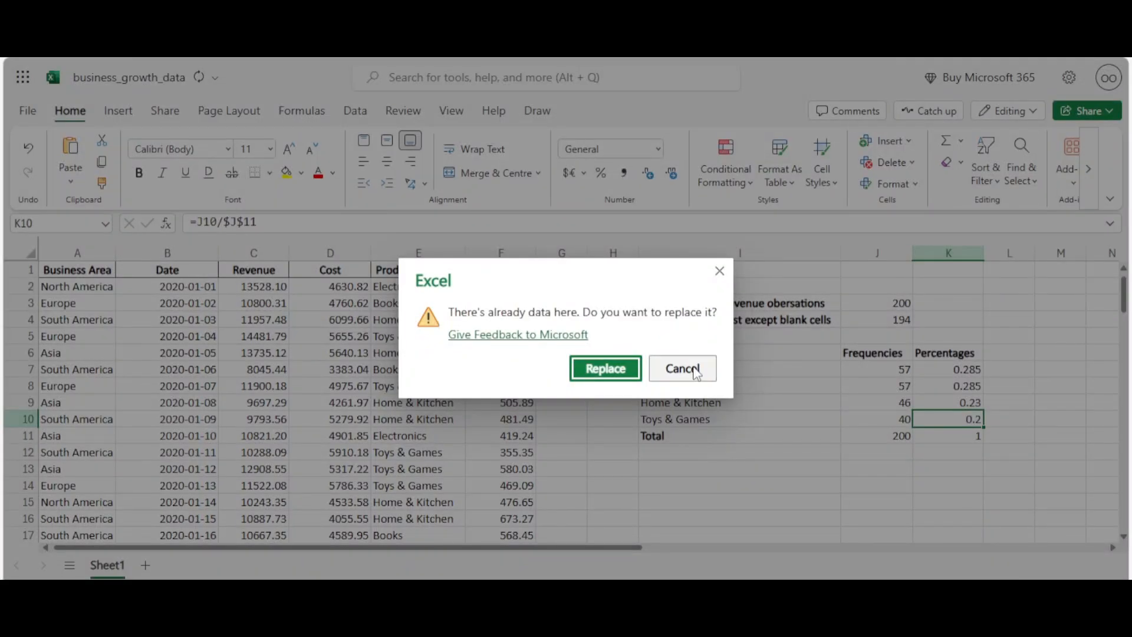
pyautogui.click(695, 370)
# Step: Format the category shares in K7:K10 with the Percentage number format
pyautogui.moveTo(949, 369); pyautogui.dragTo(982, 410)
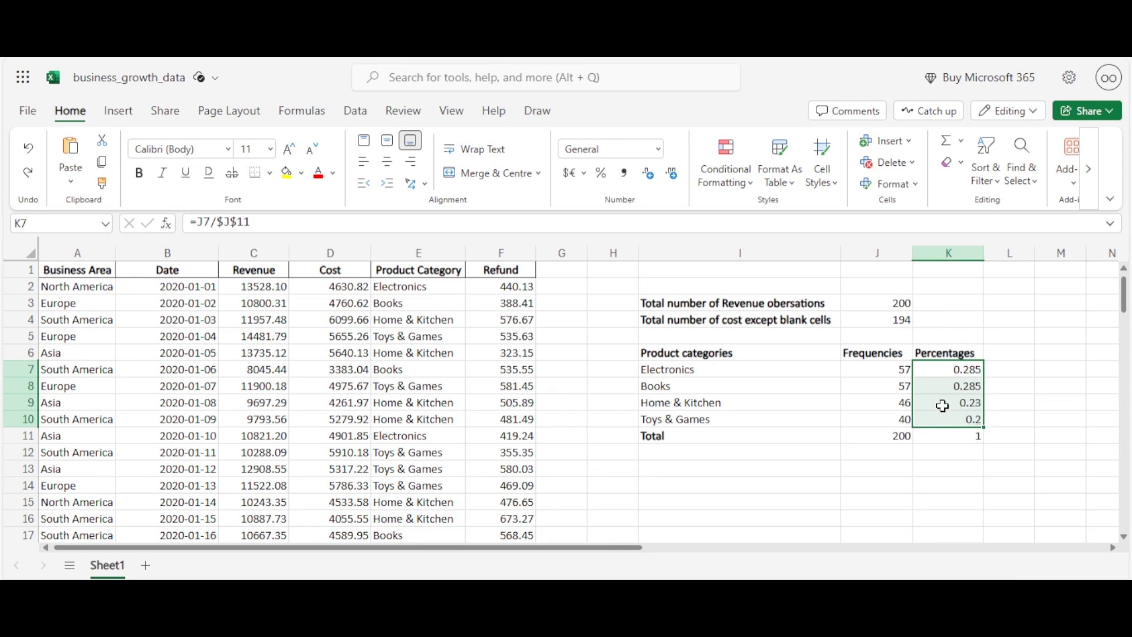
pyautogui.click(659, 152)
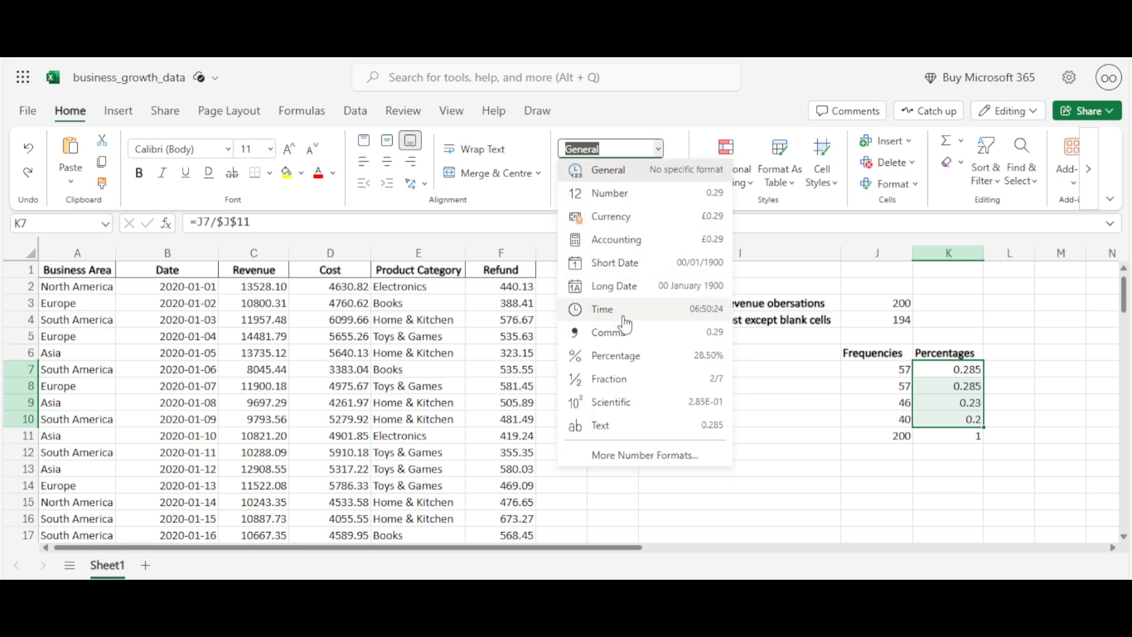
pyautogui.click(628, 359)
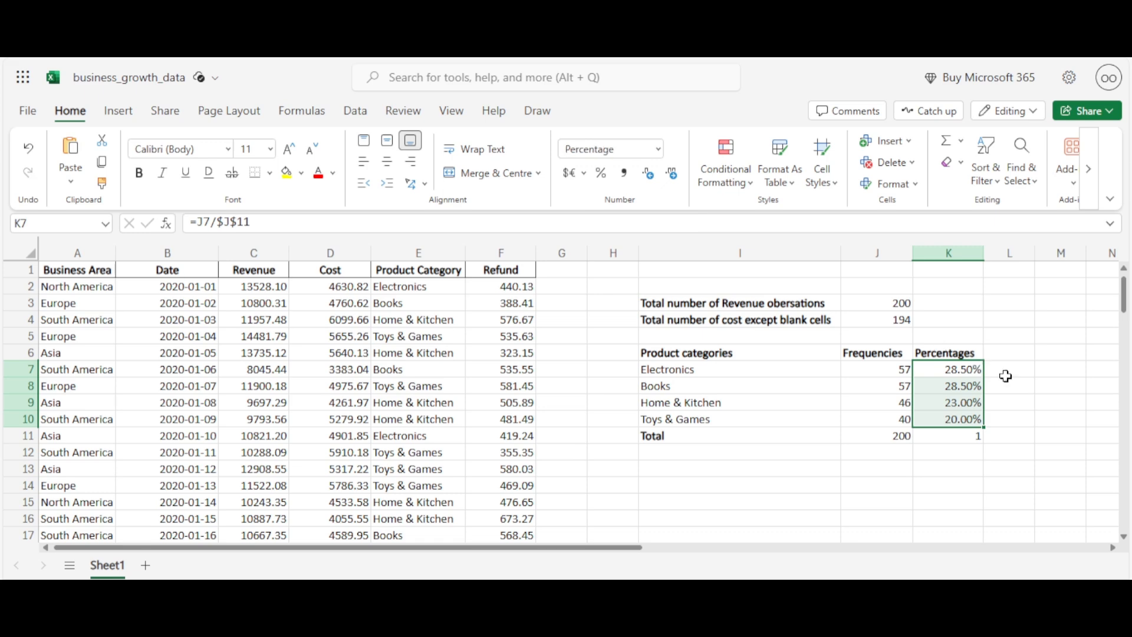
pyautogui.click(955, 467)
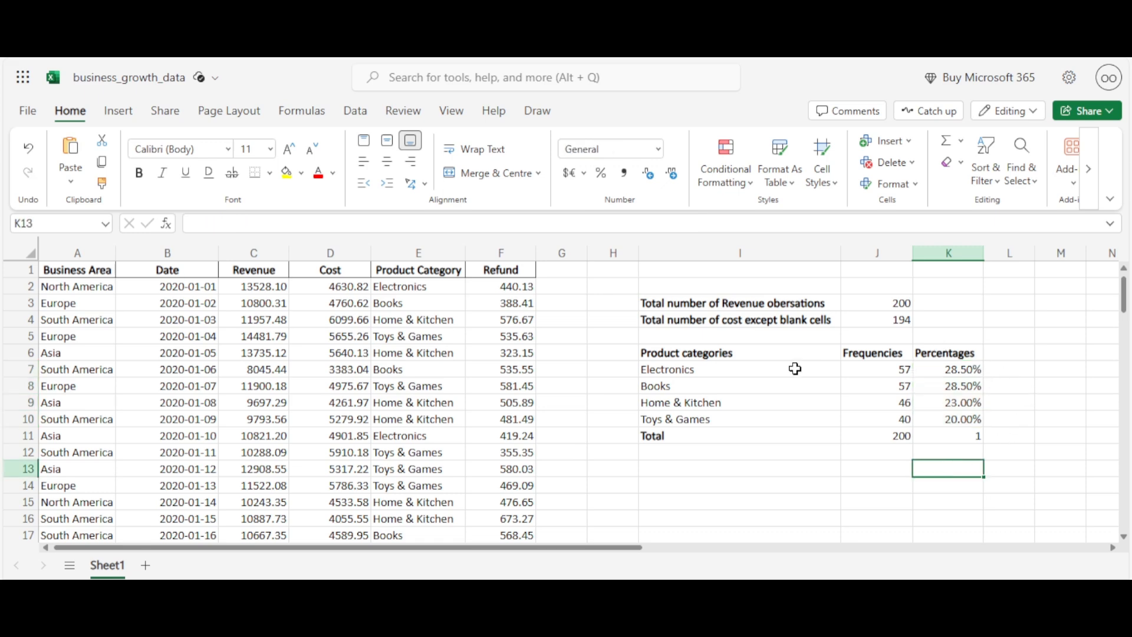